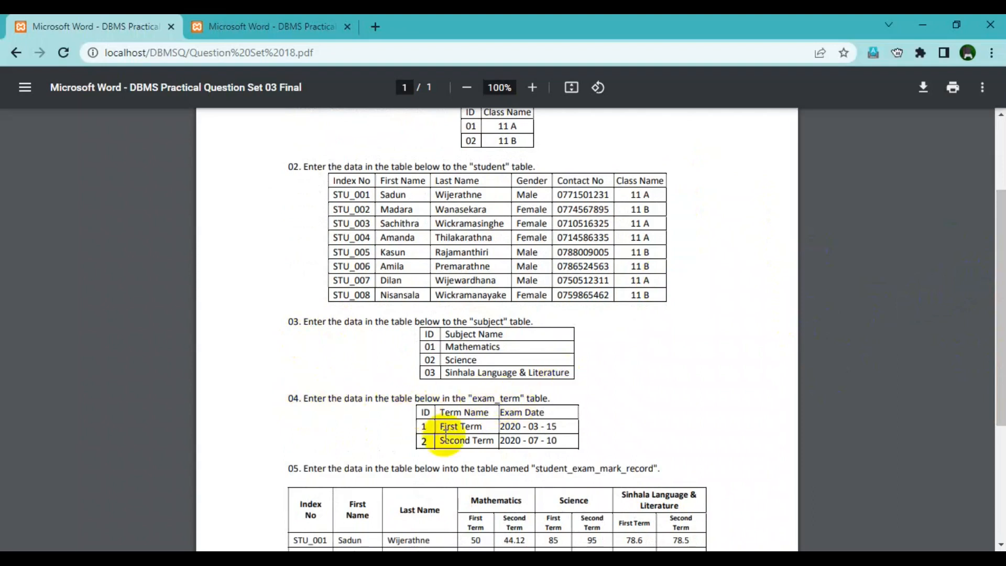
Read through the data-entry questions in Question Set 18, and switch to MySQL Workbench to examine the exam_marks_db EER diagram and its database commands.
{"action": "left_click_drag", "start_coordinate": [1002, 264], "coordinate": [870, 310]}
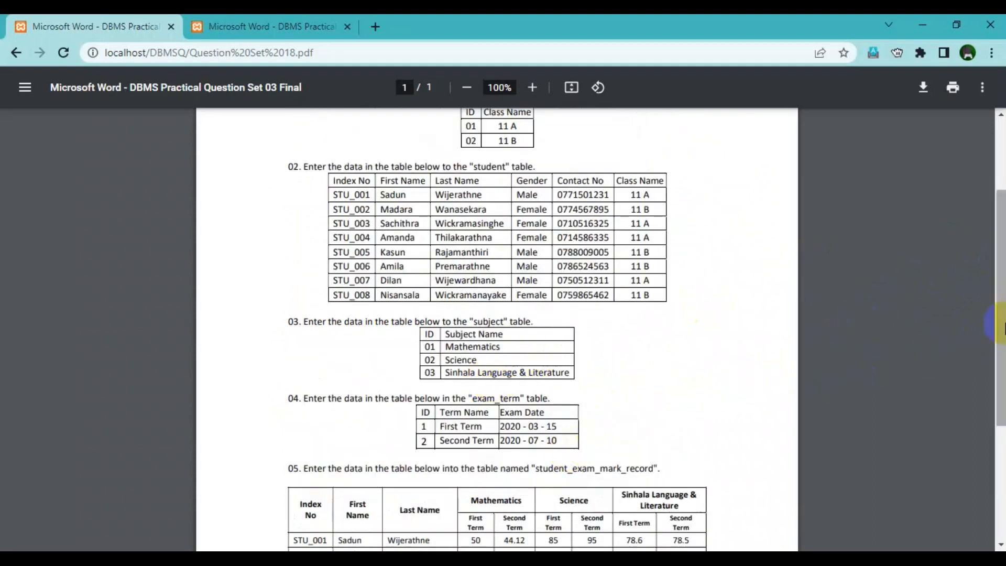
{"action": "left_click_drag", "start_coordinate": [1004, 324], "coordinate": [1005, 424]}
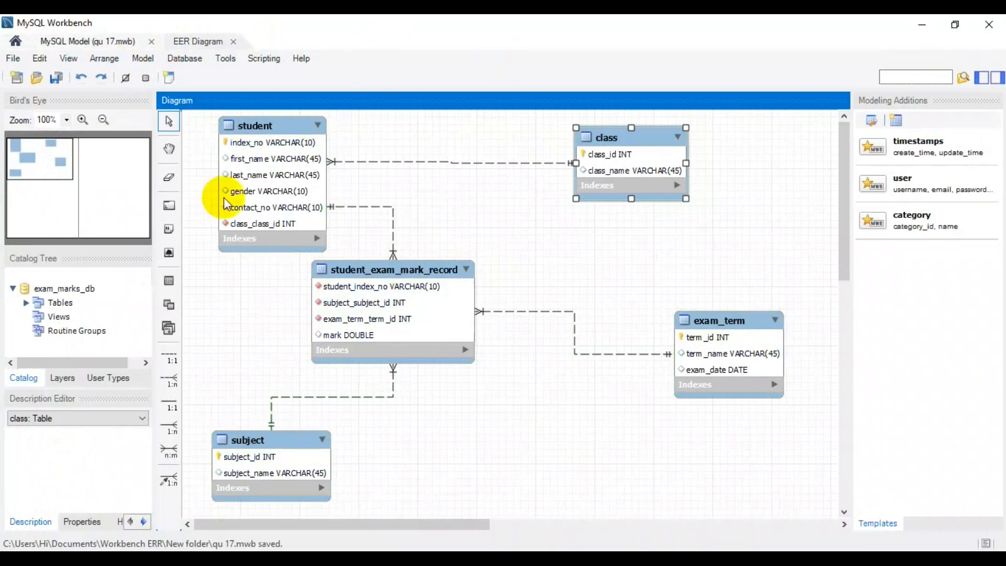
{"action": "left_click", "coordinate": [186, 61]}
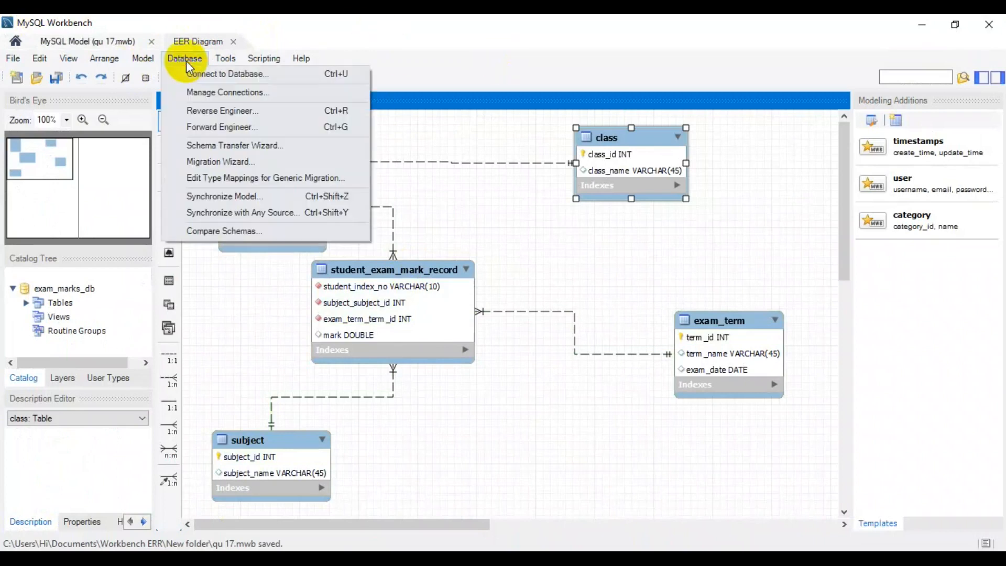
{"action": "left_click", "coordinate": [420, 32]}
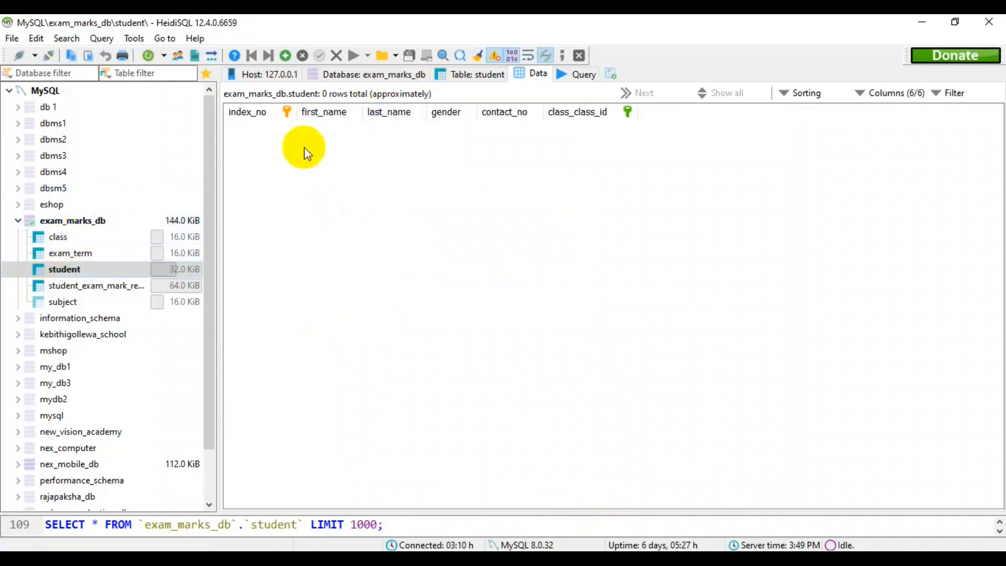
Switch to HeidiSQL and view the data of the exam_term, class, student_exam_mark_record and subject tables in exam_marks_db.
{"action": "left_click", "coordinate": [114, 255]}
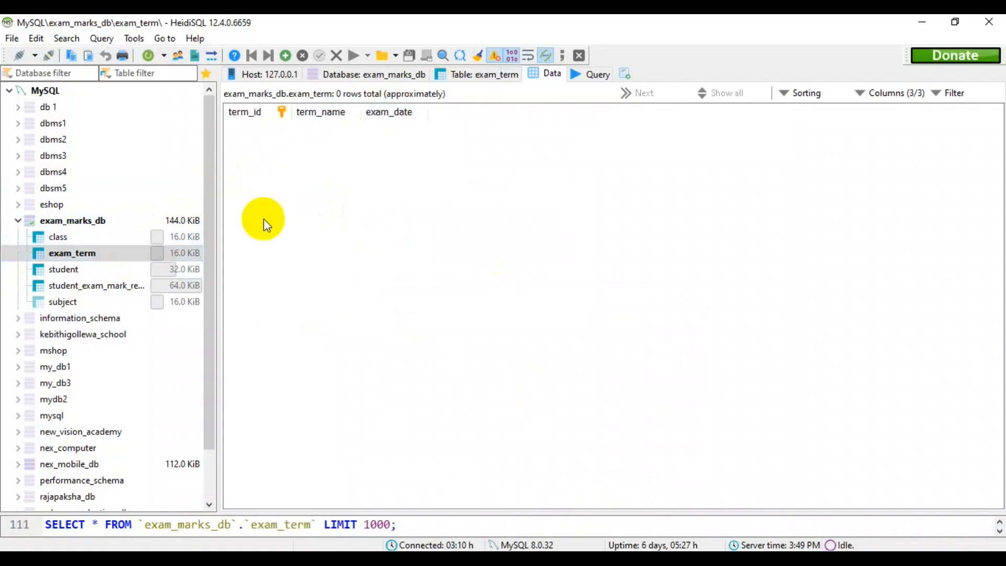
{"action": "left_click", "coordinate": [99, 237]}
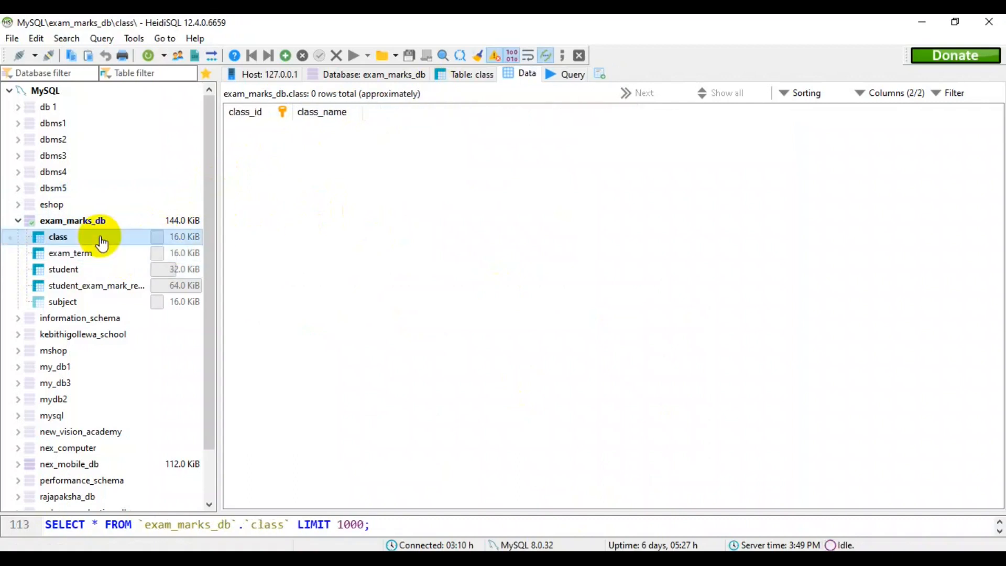
{"action": "left_click", "coordinate": [110, 288]}
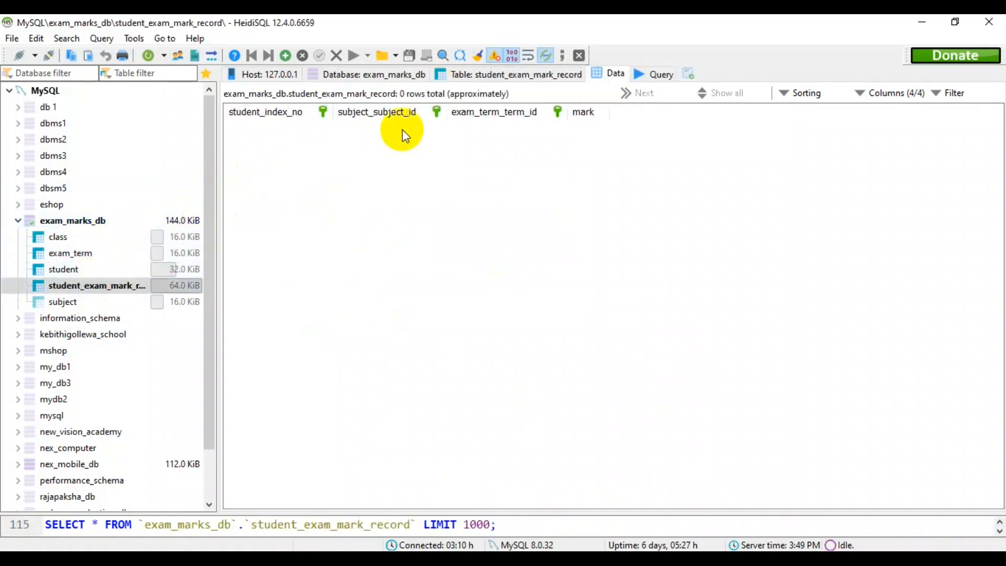
{"action": "left_click", "coordinate": [108, 302]}
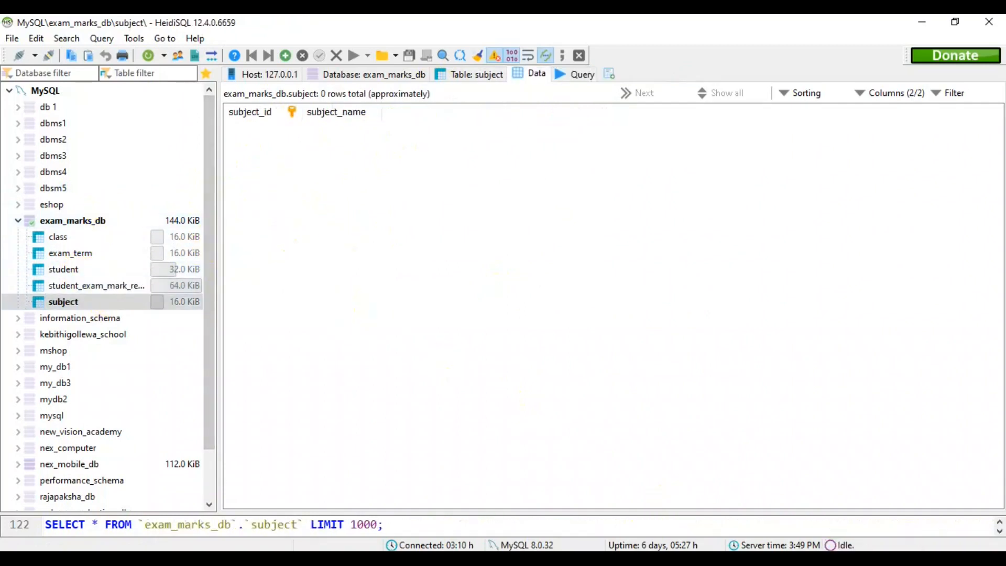
Consult question 01, run an INSERT INTO exam_marks_db.class query in HeidiSQL with class_id '1' and class_name '11 A', and refresh the table data.
{"action": "left_click", "coordinate": [671, 561]}
{"action": "left_click_drag", "start_coordinate": [999, 373], "coordinate": [836, 213]}
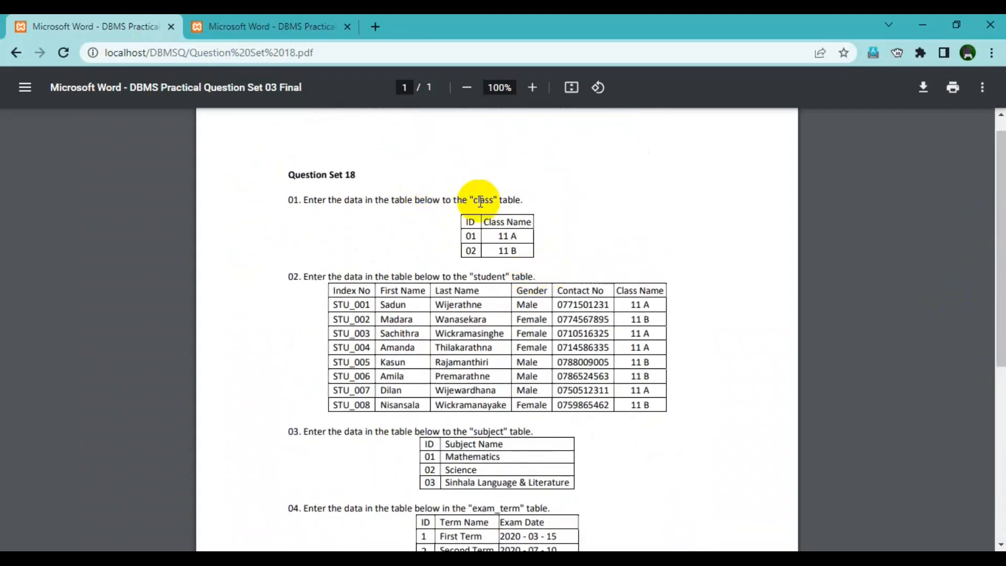
{"action": "key", "text": "alt+Tab"}
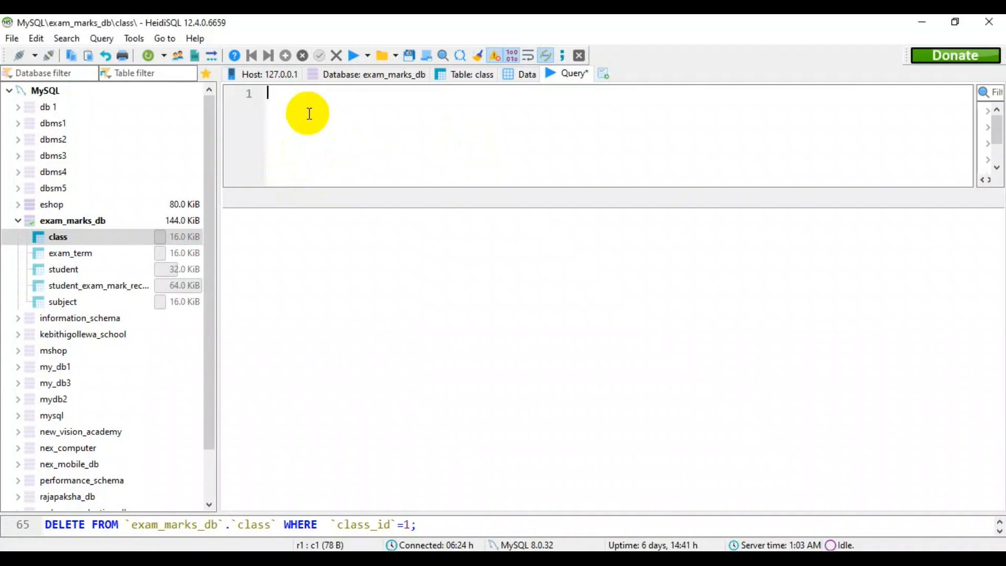
{"action": "type", "text": "INSERT INTO exam_marks_db.class (`class_id`,`class_name`) VALUES ('1','11 A');"}
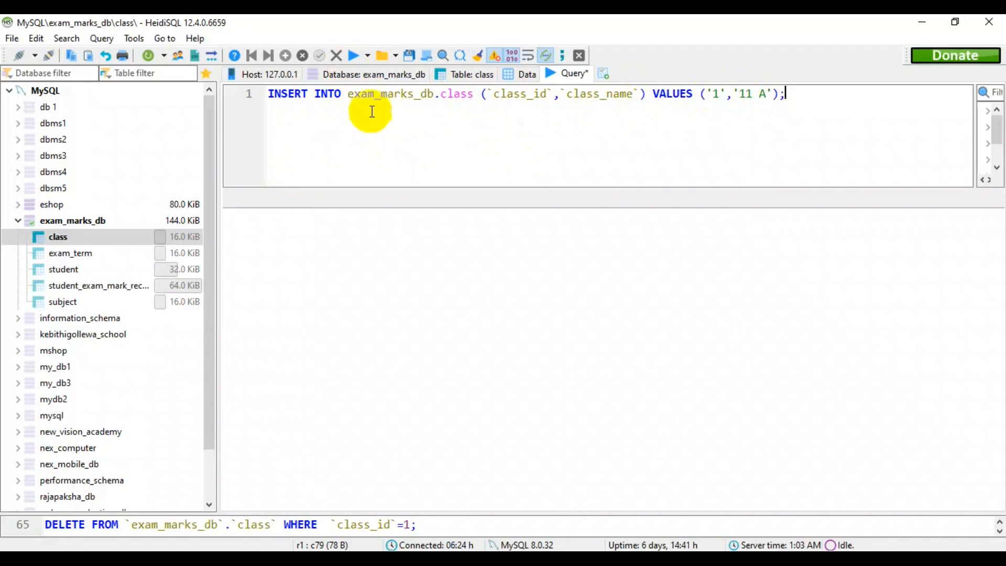
{"action": "left_click", "coordinate": [353, 54]}
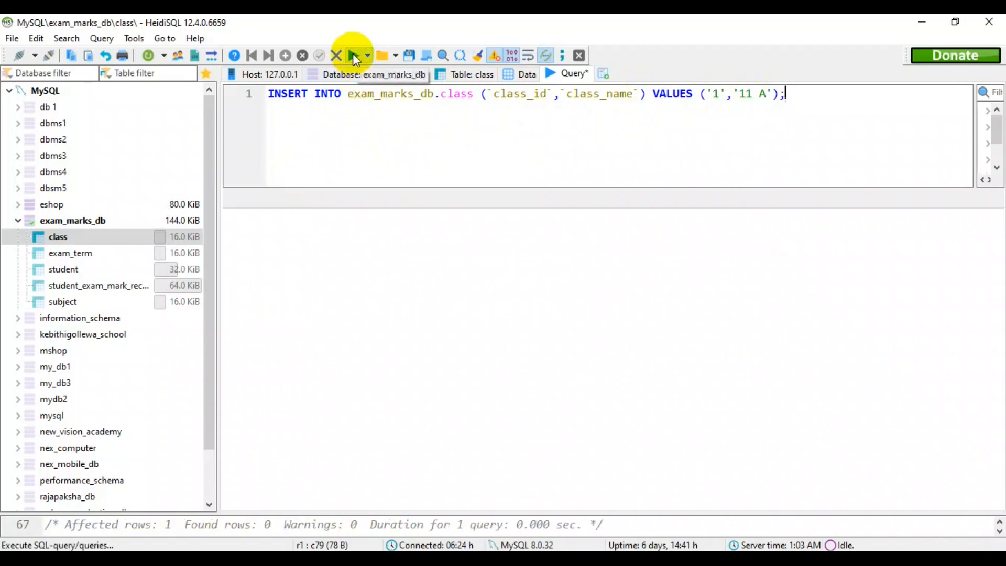
{"action": "left_click", "coordinate": [521, 76]}
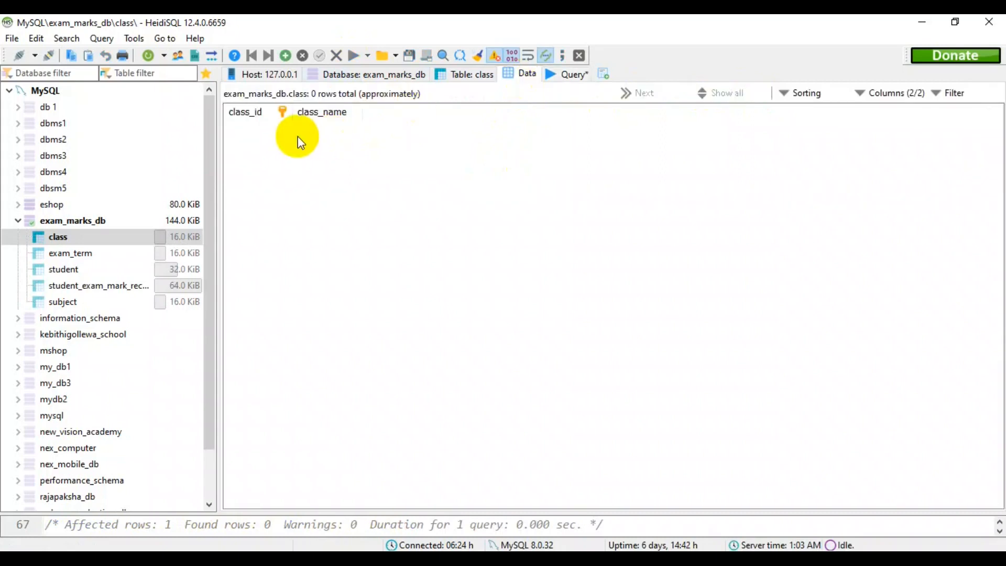
{"action": "left_click", "coordinate": [150, 55]}
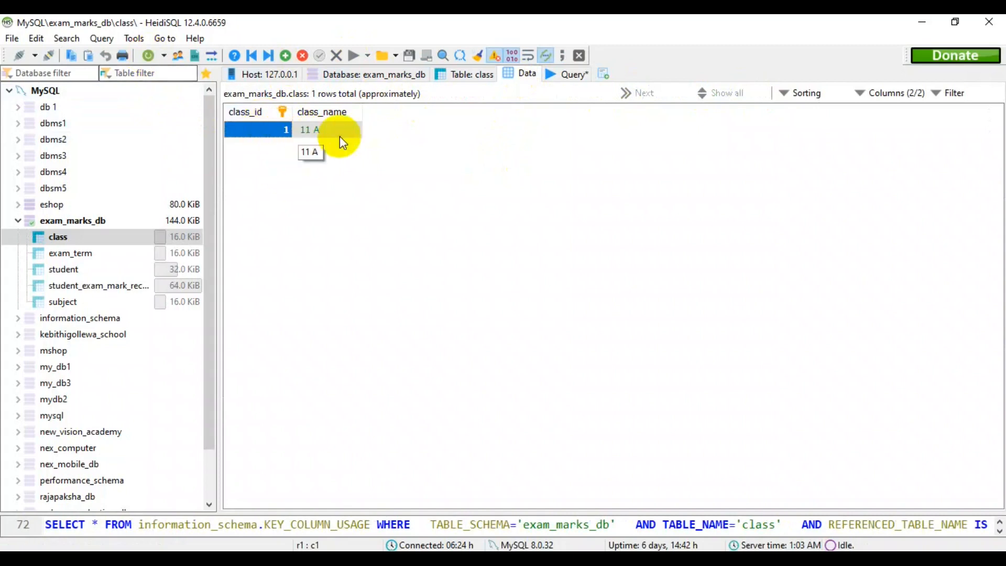
Check the second class in question 01, insert class_id '2' with class_name '11 B' into exam_marks_db.class in HeidiSQL, and refresh the table data.
{"action": "key", "text": "alt+Tab"}
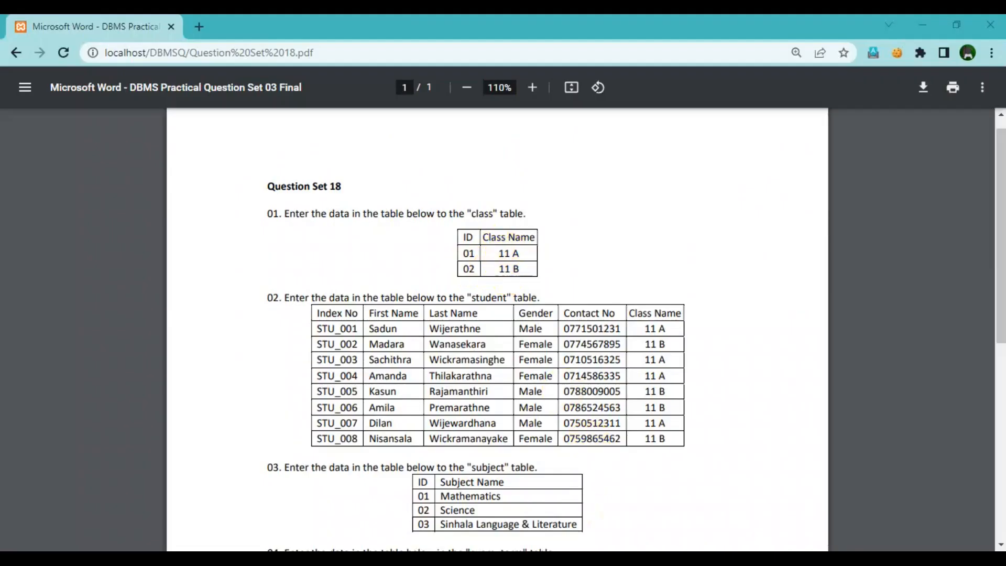
{"action": "key", "text": "alt+Tab"}
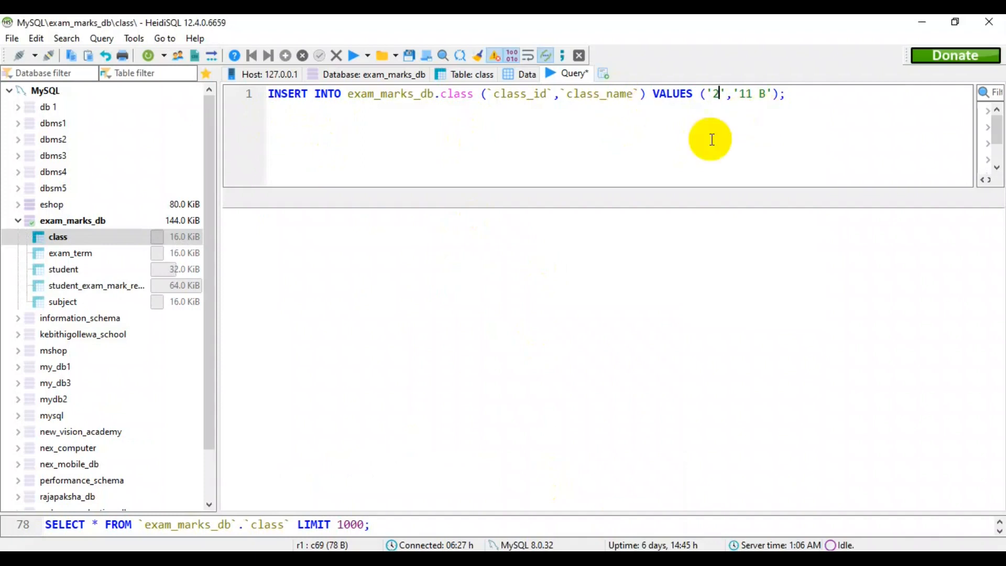
{"action": "left_click", "coordinate": [352, 55]}
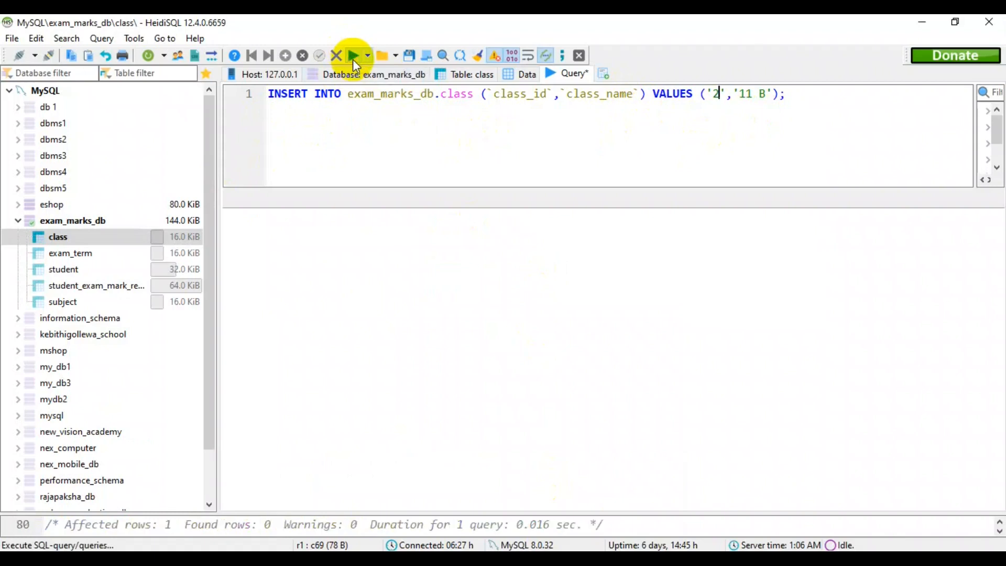
{"action": "left_click", "coordinate": [521, 74]}
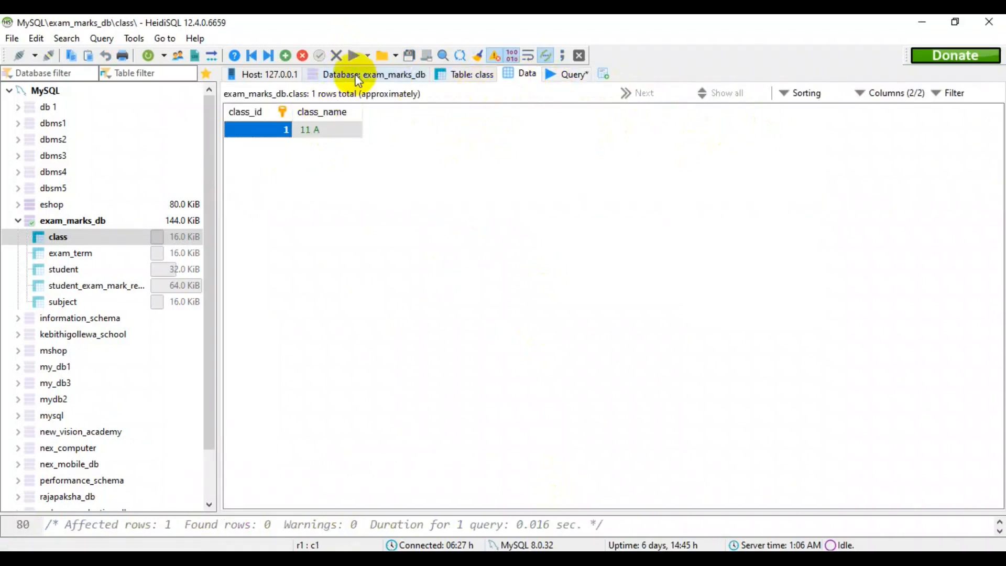
{"action": "left_click", "coordinate": [147, 56]}
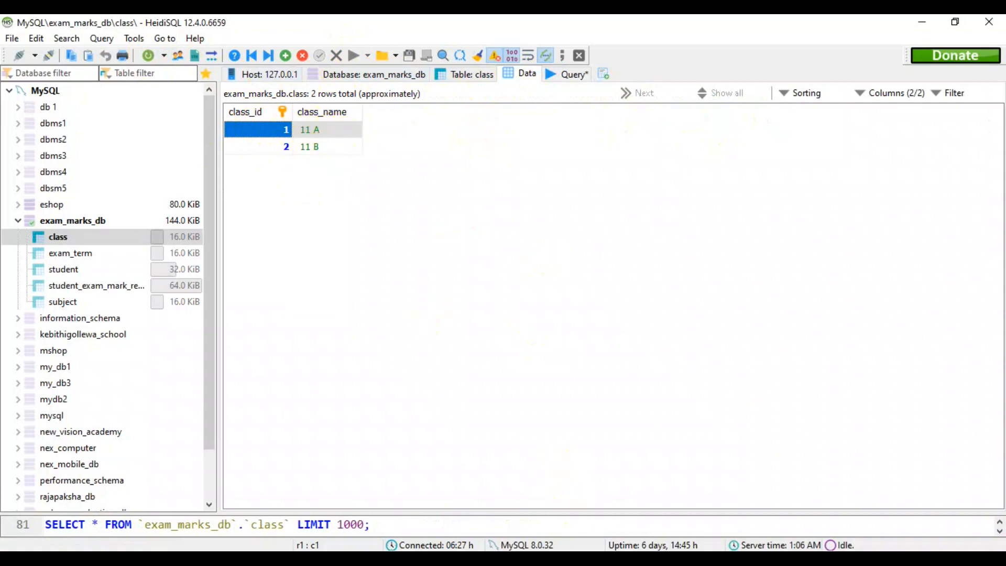
Insert question 02's first student into exam_marks_db.student with index number, names, gender 'Male', contact number and class_class_id '1', and refresh the data.
{"action": "key", "text": "alt+Tab"}
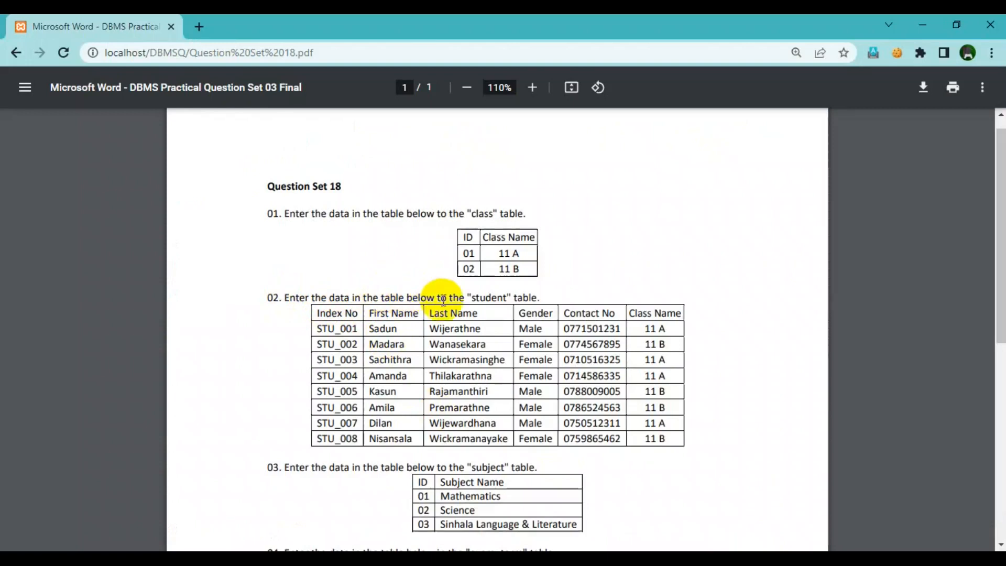
{"action": "key", "text": "alt+Tab"}
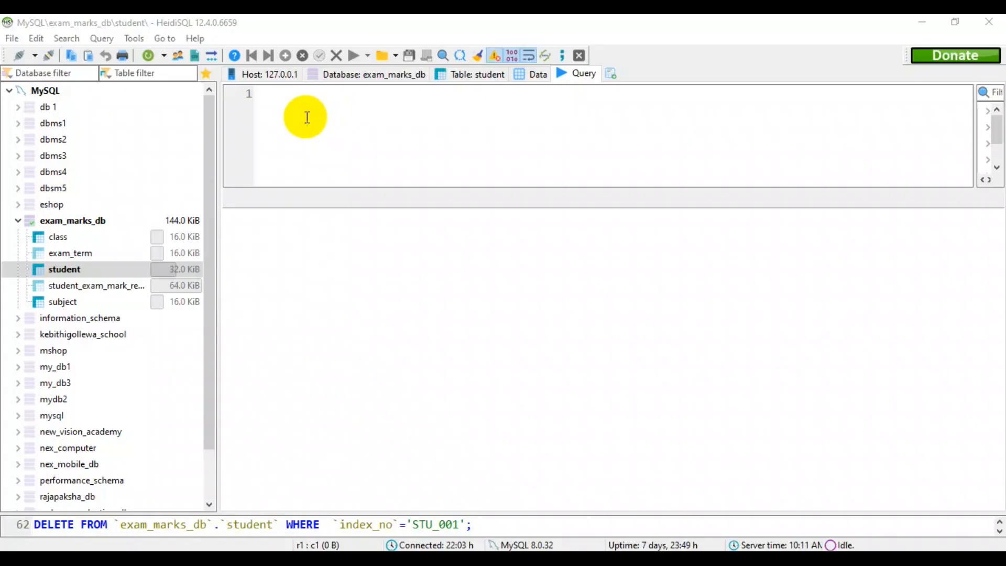
{"action": "left_click", "coordinate": [307, 117]}
{"action": "key", "text": "ctrl+v"}
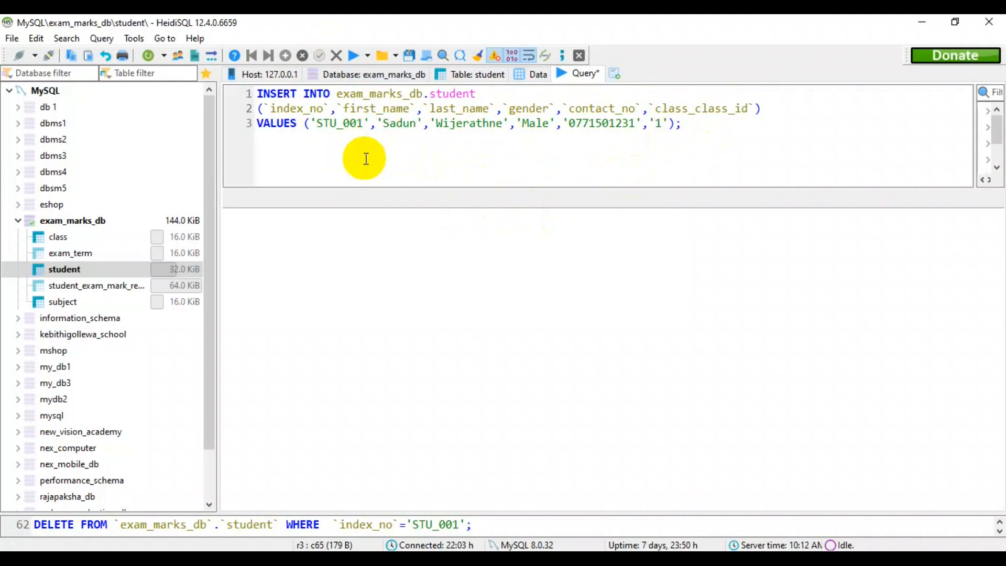
{"action": "left_click", "coordinate": [349, 56]}
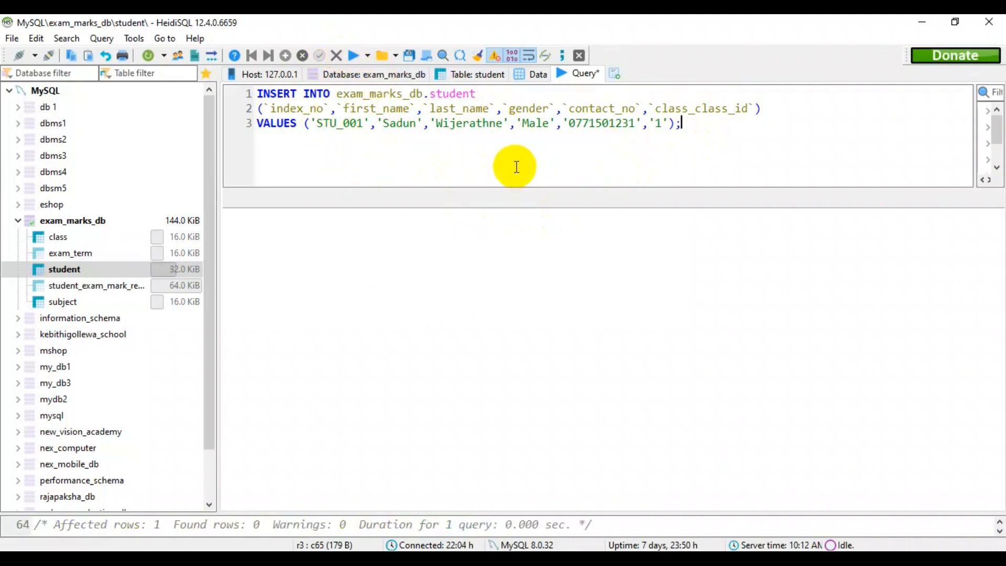
{"action": "left_click", "coordinate": [531, 79]}
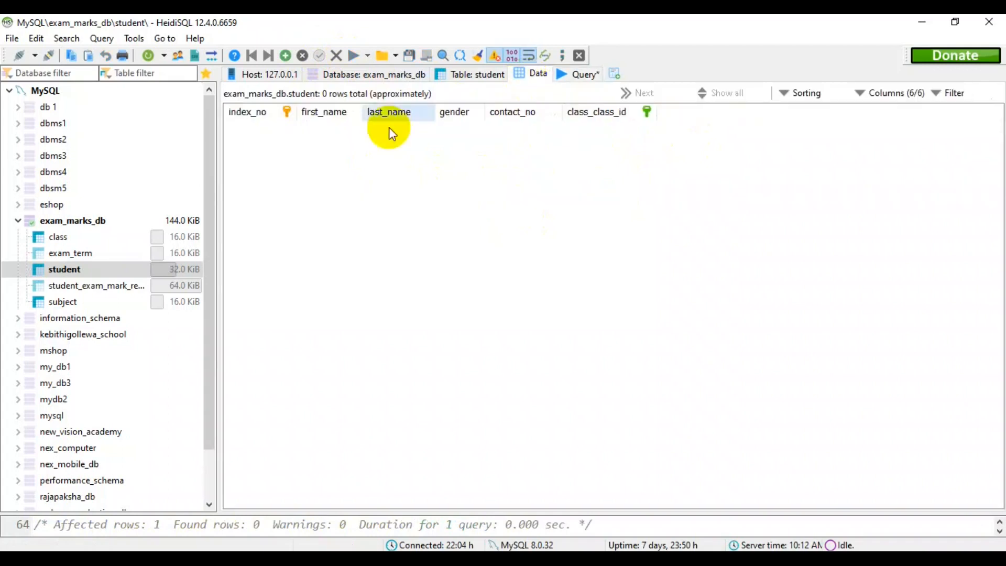
{"action": "left_click", "coordinate": [147, 57]}
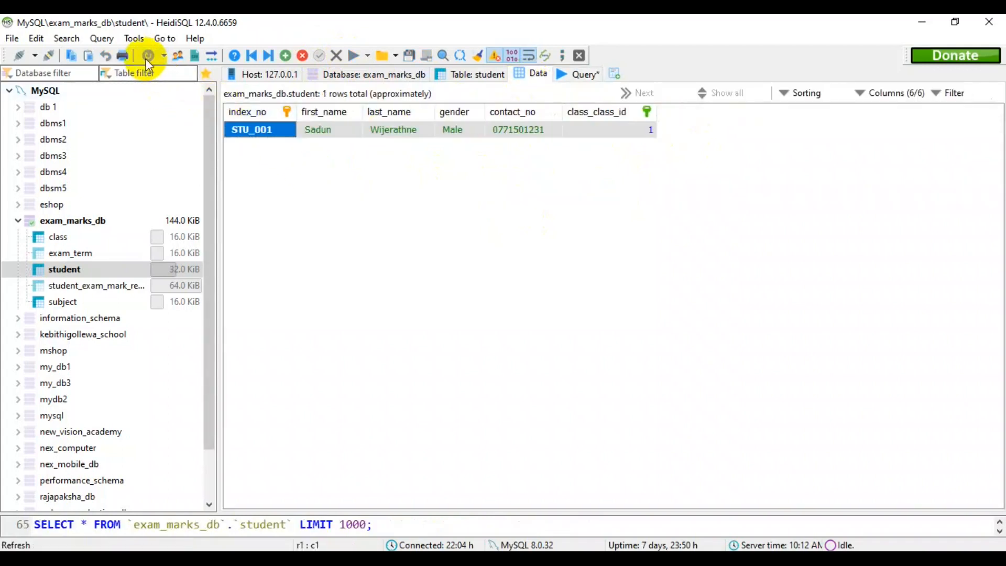
Insert question 02's second student into exam_marks_db.student with index number, names, gender 'Female', contact number and class_class_id '2', and refresh the data.
{"action": "key", "text": "alt+Tab"}
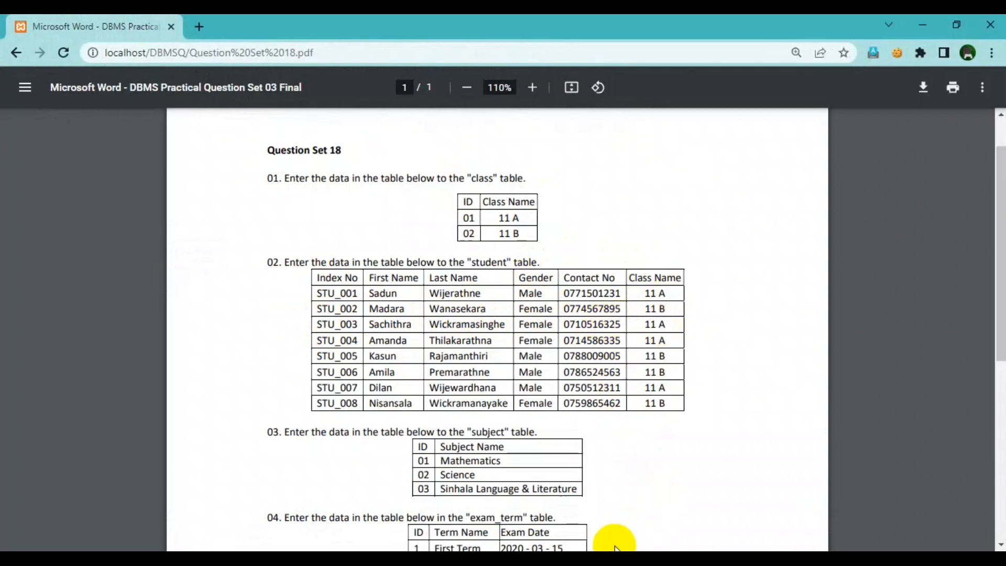
{"action": "left_click", "coordinate": [593, 561]}
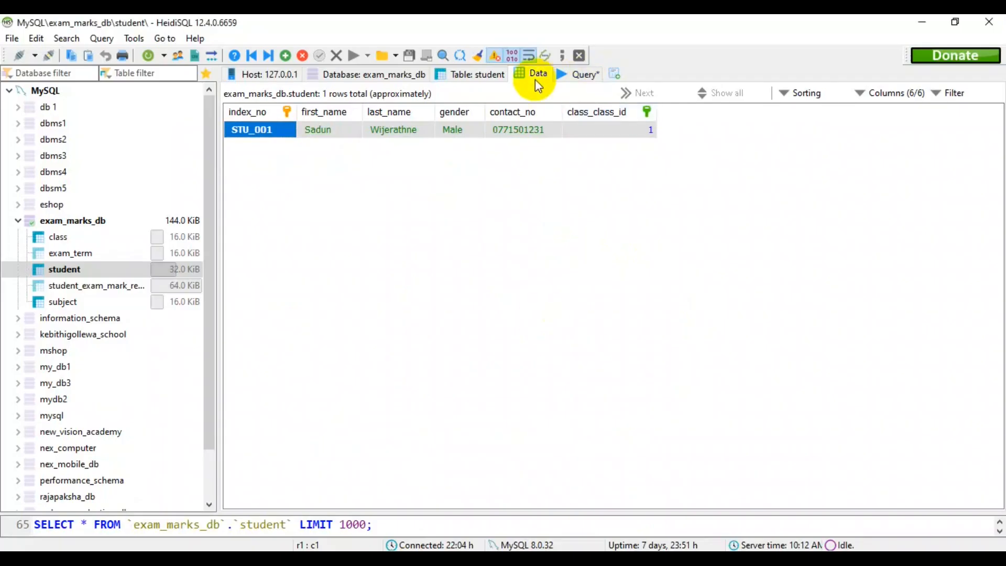
{"action": "left_click", "coordinate": [579, 78]}
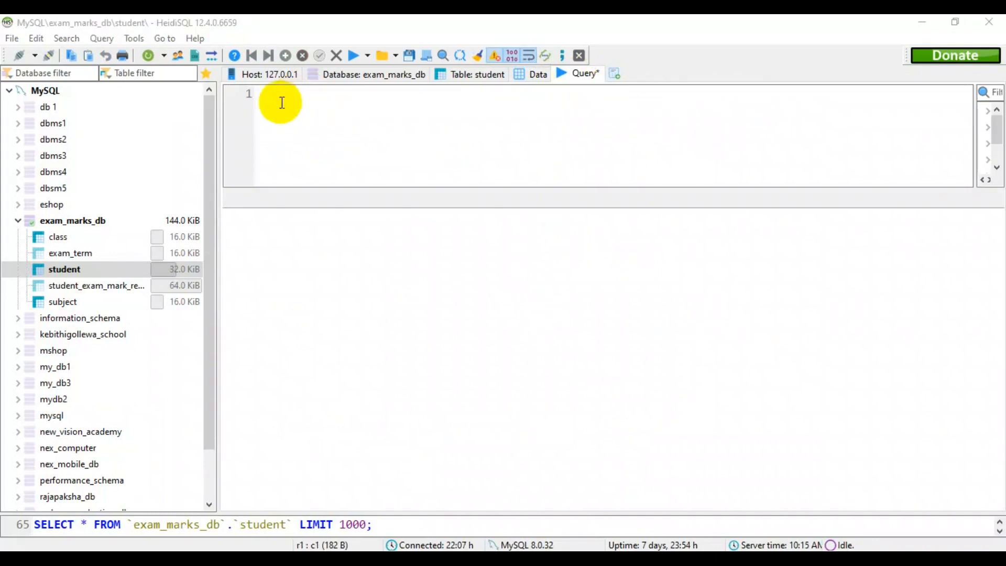
{"action": "key", "text": "ctrl+v"}
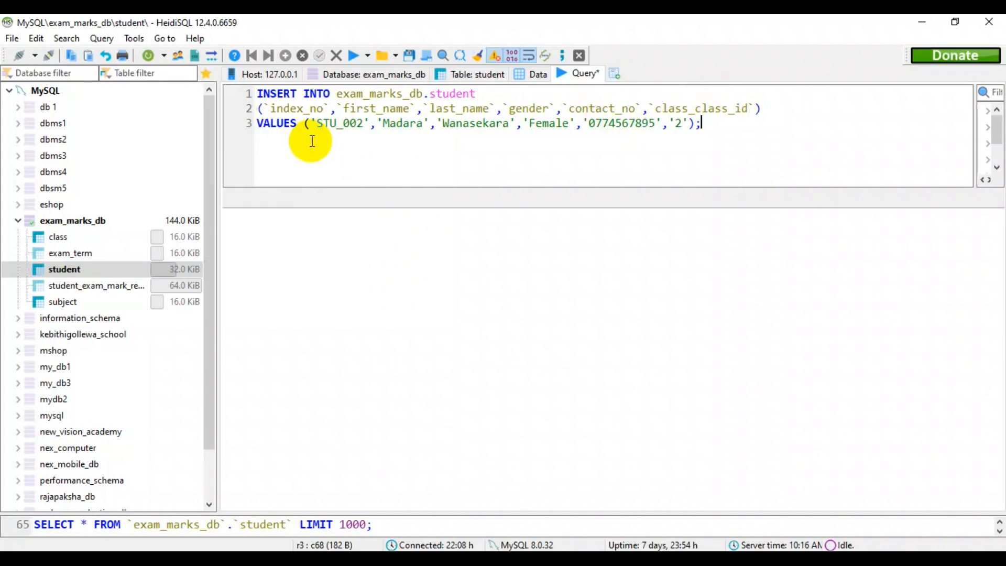
{"action": "left_click", "coordinate": [353, 57]}
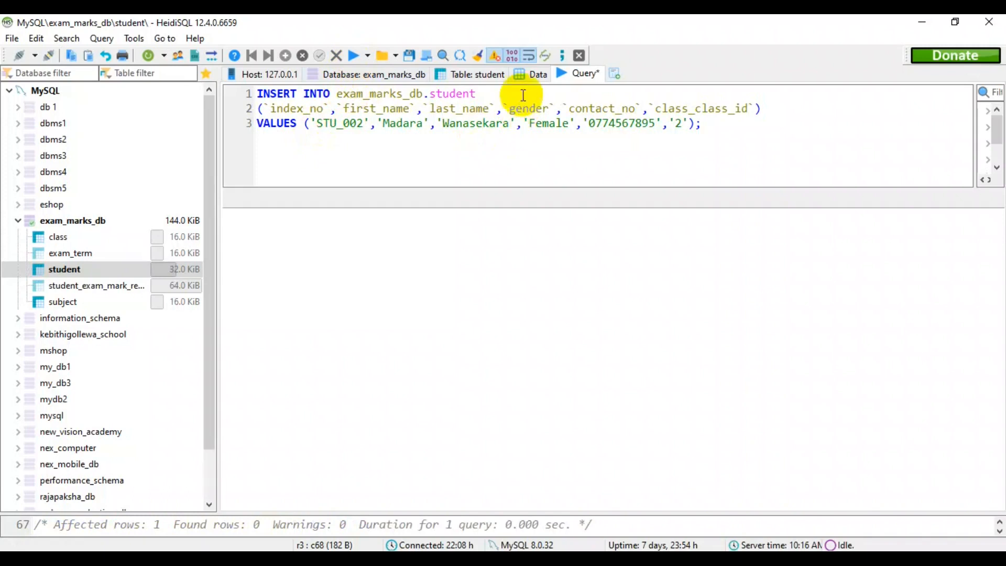
{"action": "left_click", "coordinate": [532, 74]}
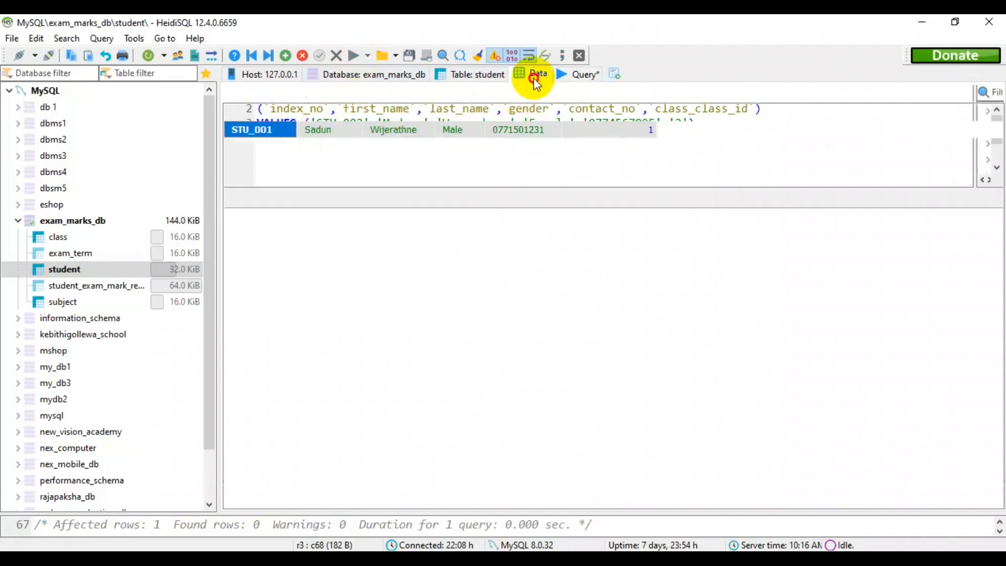
{"action": "left_click", "coordinate": [146, 56]}
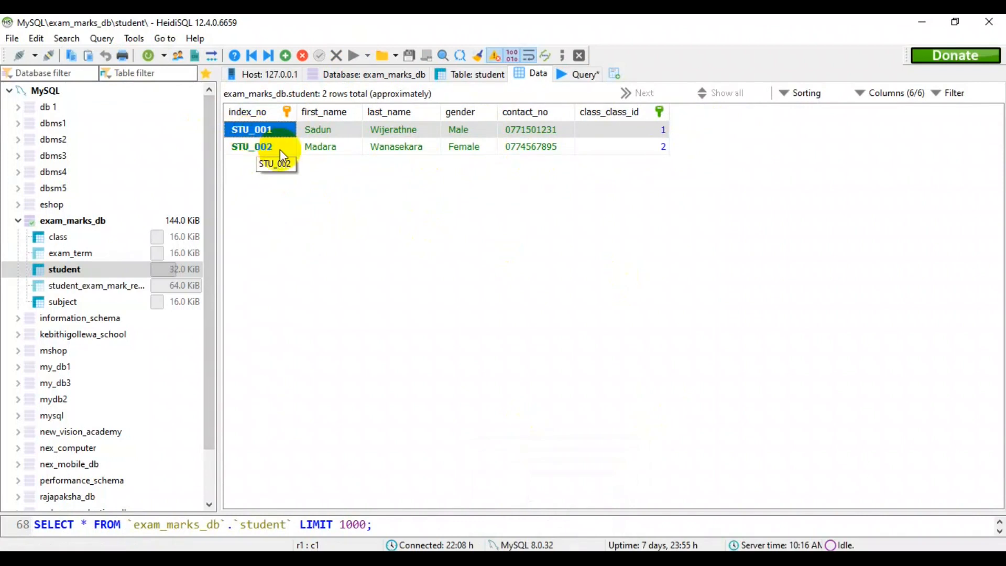
Compare the student table's rows in HeidiSQL with the student list in question 02 of the question sheet.
{"action": "key", "text": "alt+Tab"}
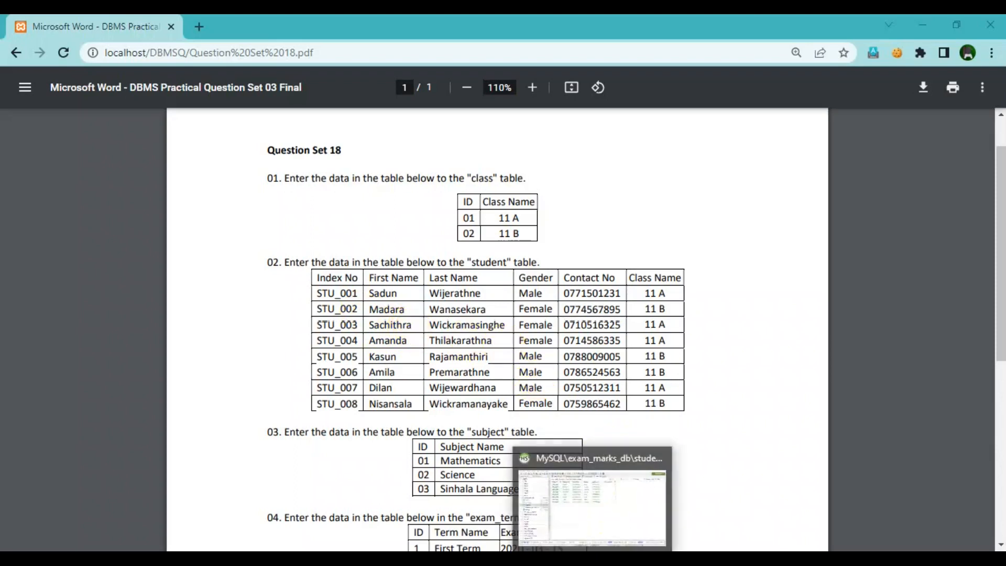
{"action": "left_click", "coordinate": [586, 547]}
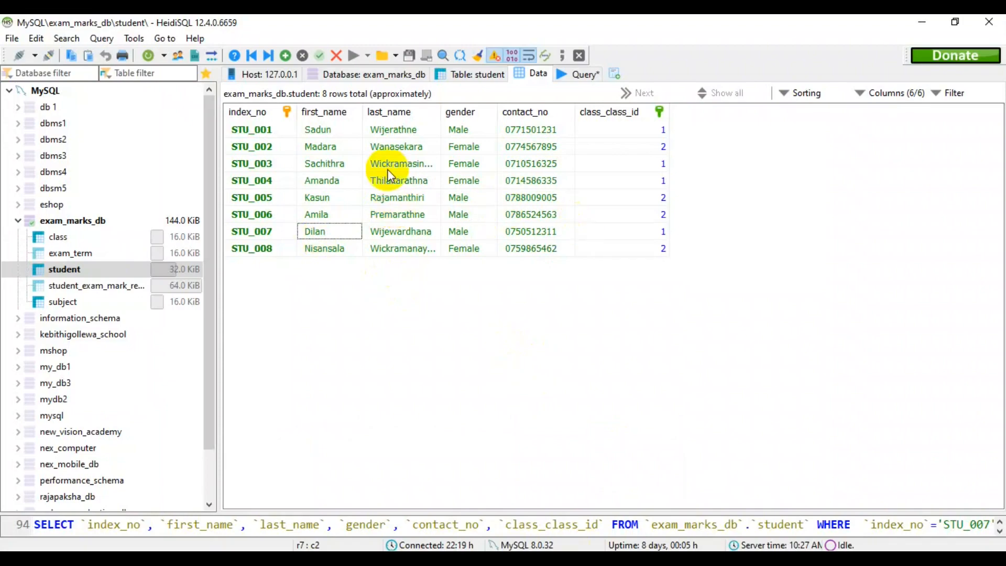
{"action": "key", "text": "alt+Tab"}
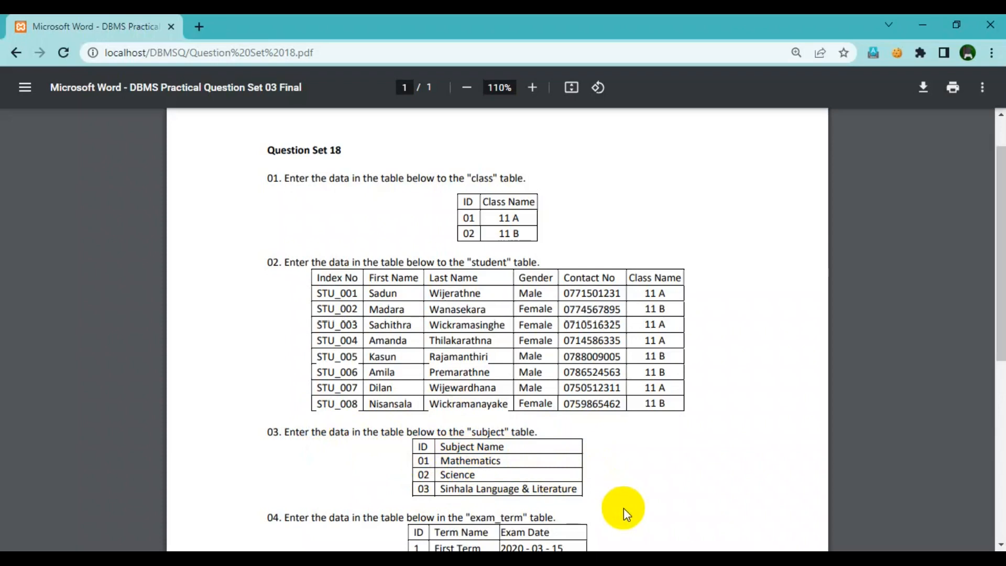
In HeidiSQL, insert subject_id '01' with subject_name 'Mathematics' into exam_marks_db.subject, and refresh the table data.
{"action": "left_click", "coordinate": [568, 559]}
{"action": "left_click", "coordinate": [566, 77]}
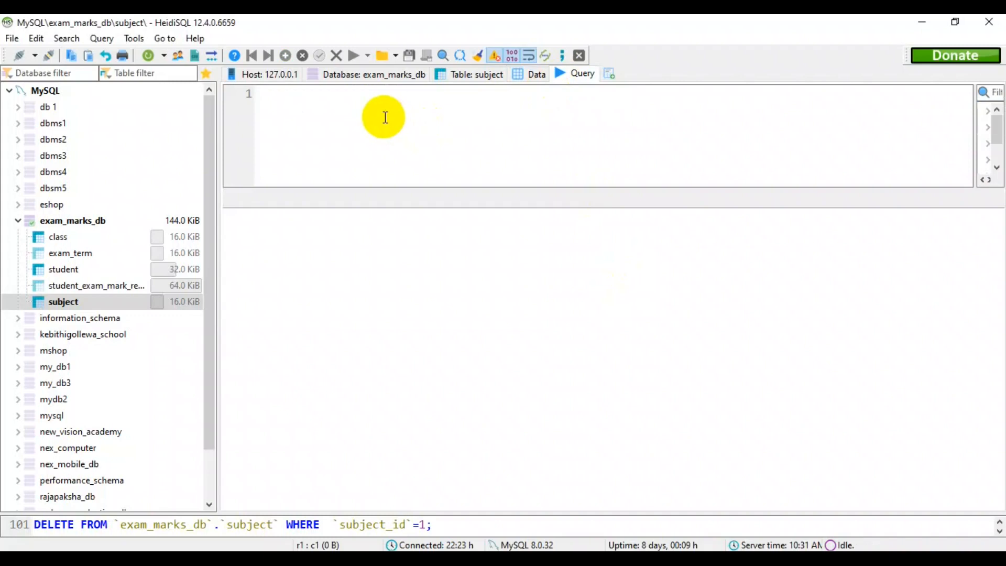
{"action": "type", "text": "INSERT INTO exam_marks_db.subject (`subject_id`,`subject_name`) VALUES ('01','Mathematics');"}
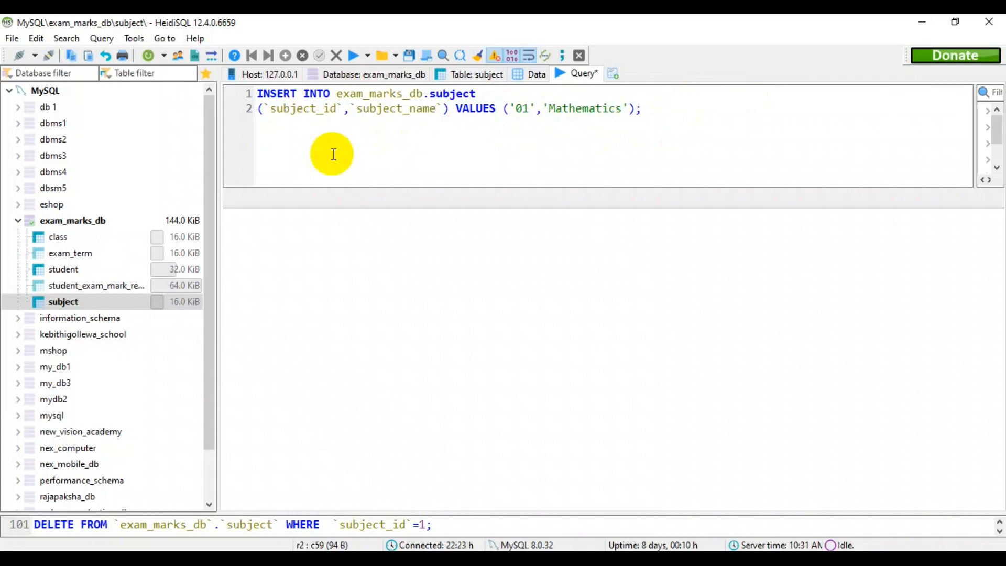
{"action": "left_click", "coordinate": [354, 55]}
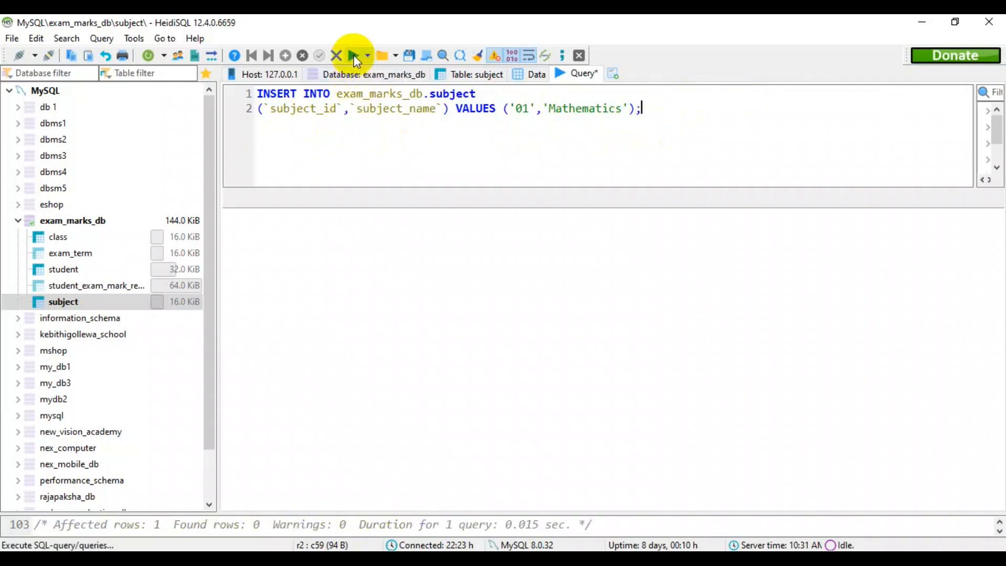
{"action": "left_click", "coordinate": [533, 79]}
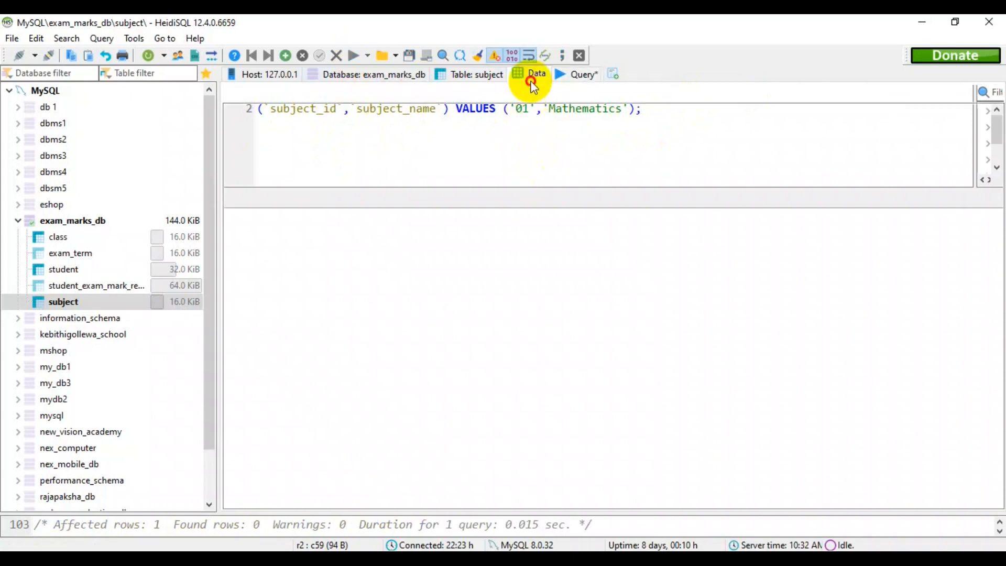
{"action": "left_click", "coordinate": [146, 55]}
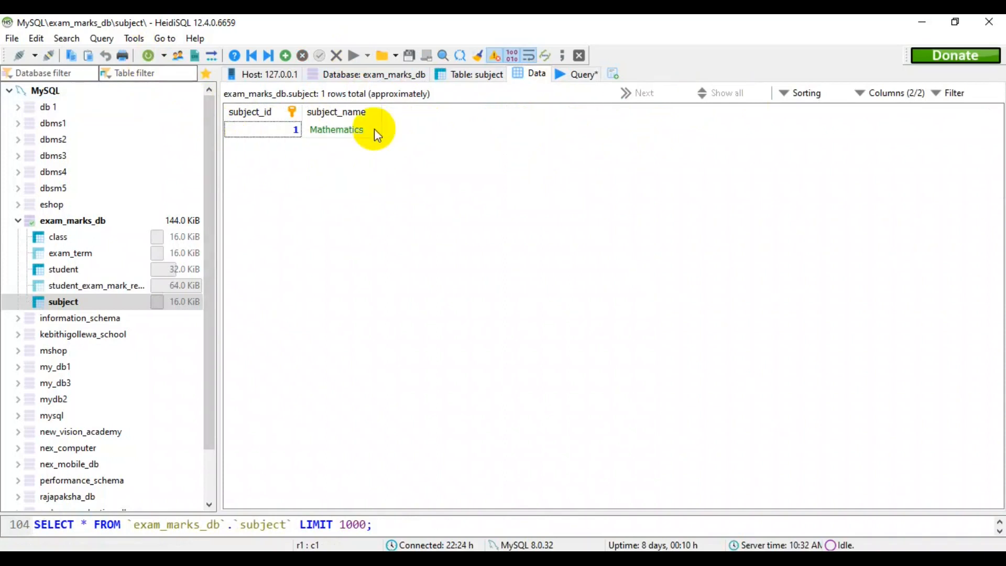
Check the second subject in question 03, insert subject_id '02' with subject_name 'Science' into exam_marks_db.subject in HeidiSQL, and refresh the table data.
{"action": "left_click", "coordinate": [561, 559]}
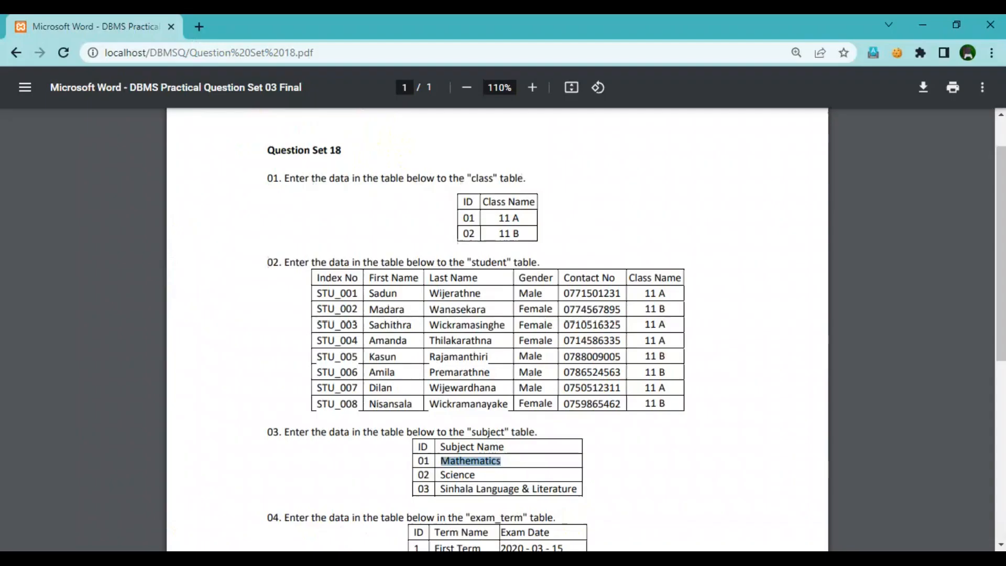
{"action": "left_click", "coordinate": [425, 465]}
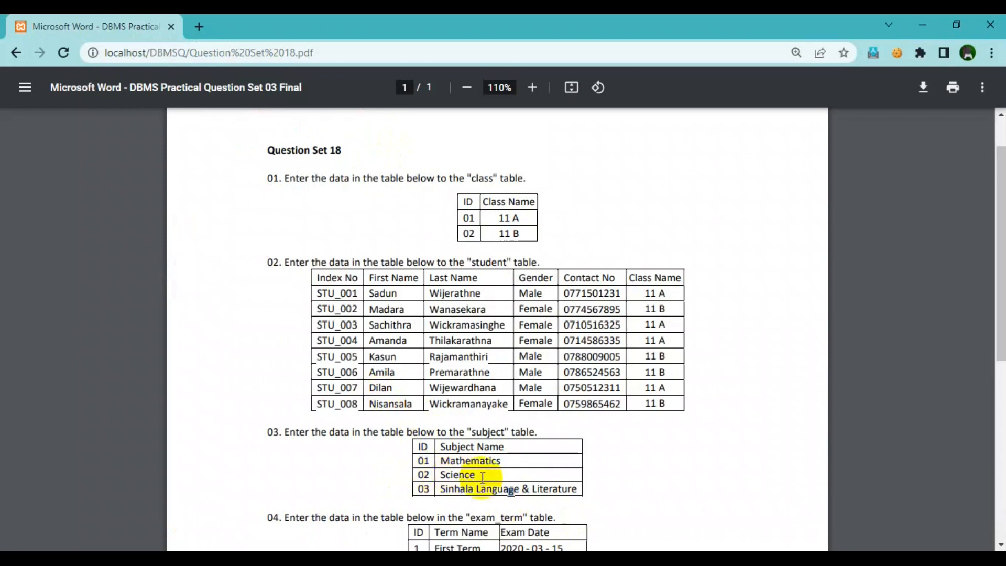
{"action": "key", "text": "alt+Tab"}
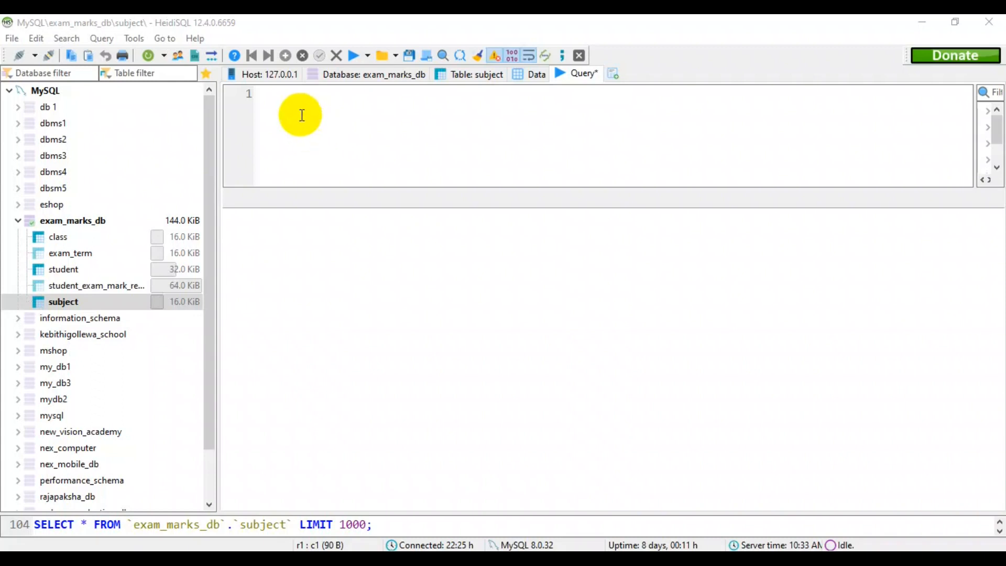
{"action": "left_click", "coordinate": [302, 115]}
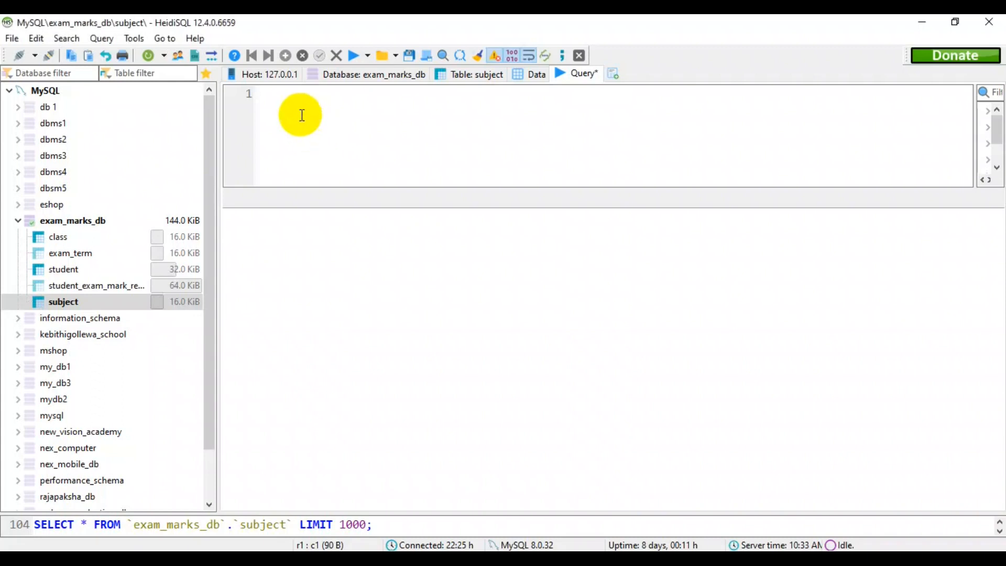
{"action": "type", "text": "INSERT INTO exam_marks_db.subject (`subject_id`,`subject_name`) VALUES ('02','Science');"}
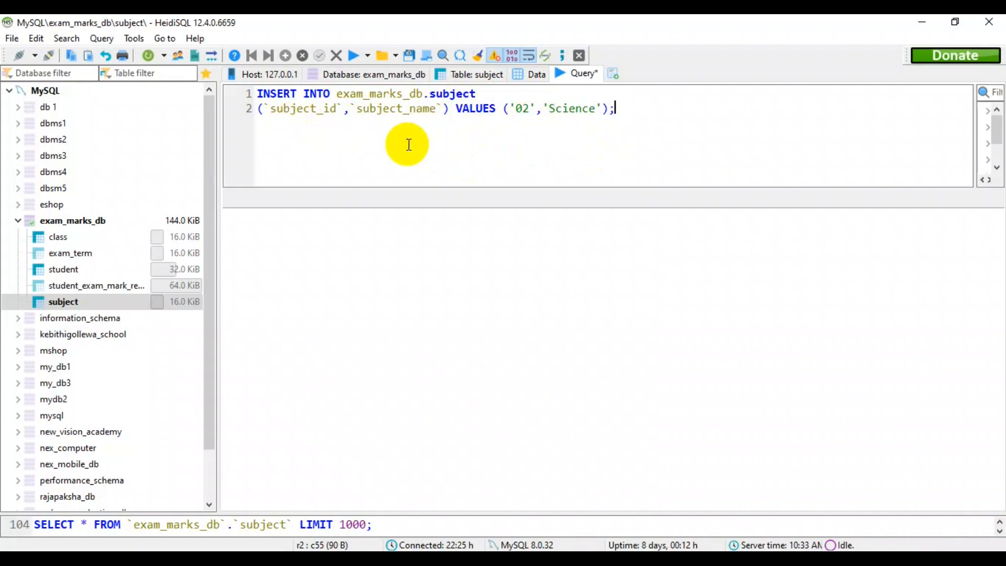
{"action": "left_click", "coordinate": [355, 56]}
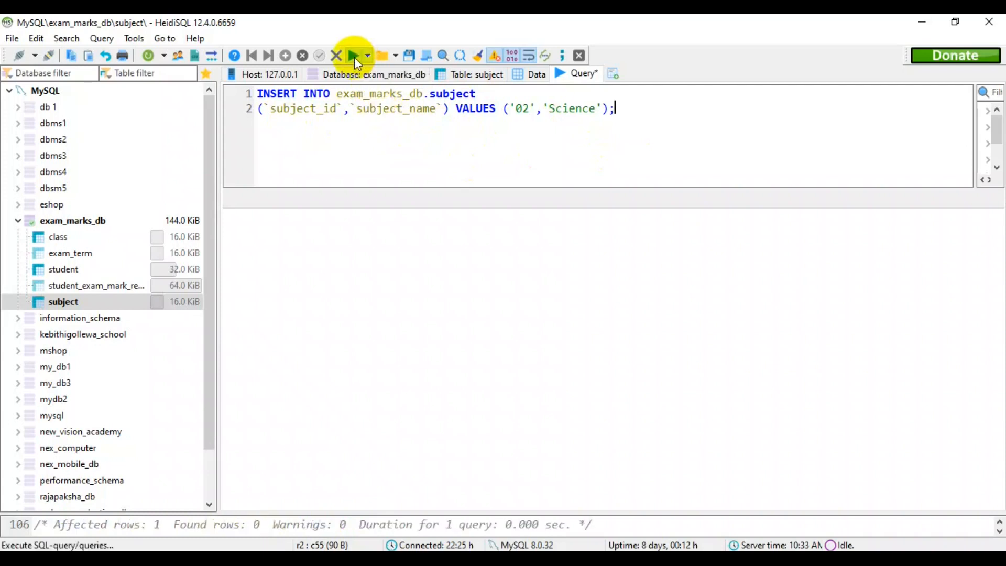
{"action": "left_click", "coordinate": [528, 73]}
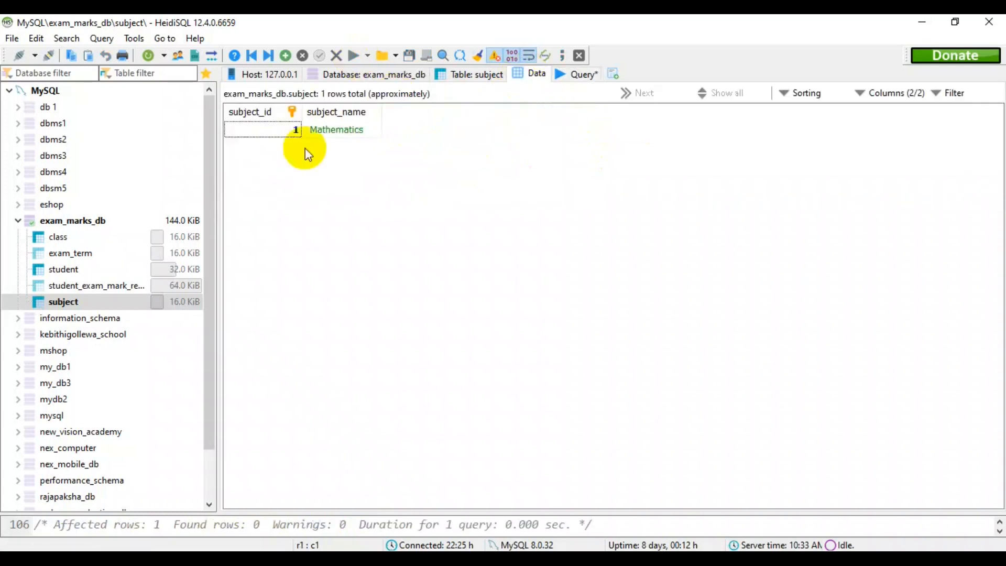
{"action": "left_click", "coordinate": [149, 55]}
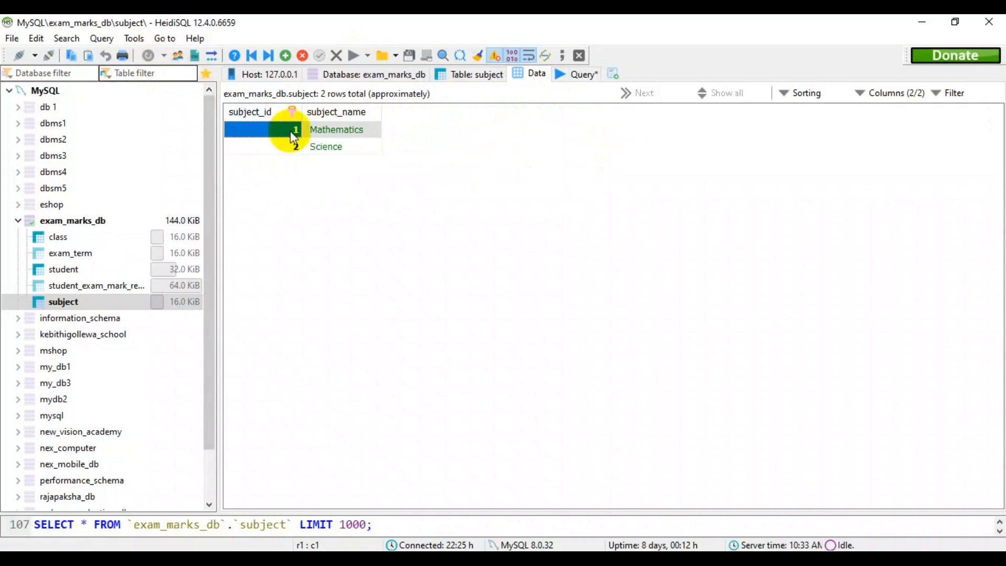
{"action": "left_click", "coordinate": [344, 162]}
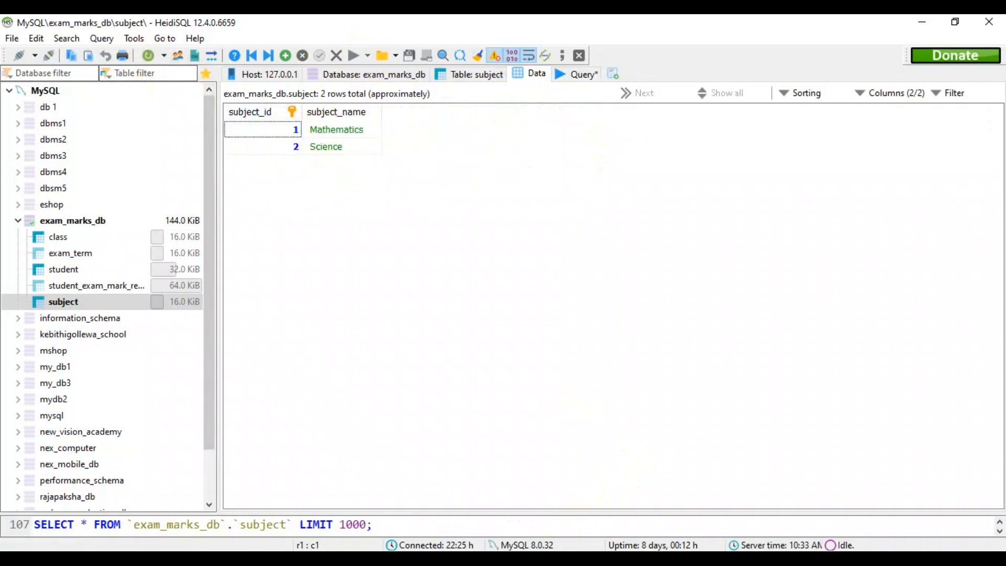
Check the third subject in question 03, insert subject_id '03' with subject_name 'Sinhala Language & Literature' into exam_marks_db.subject in HeidiSQL, and refresh the data.
{"action": "left_click", "coordinate": [566, 558]}
{"action": "left_click", "coordinate": [395, 479]}
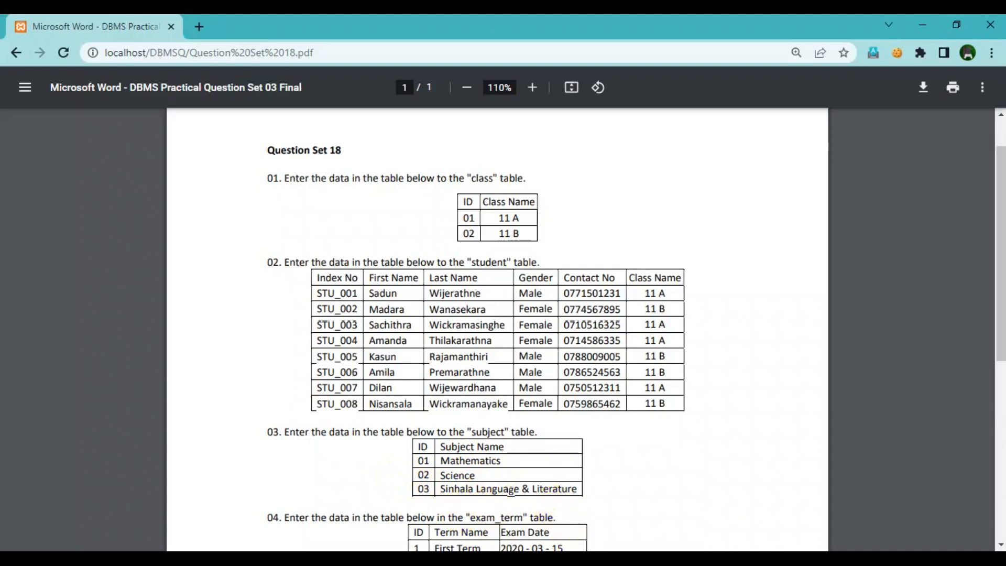
{"action": "key", "text": "alt+Tab"}
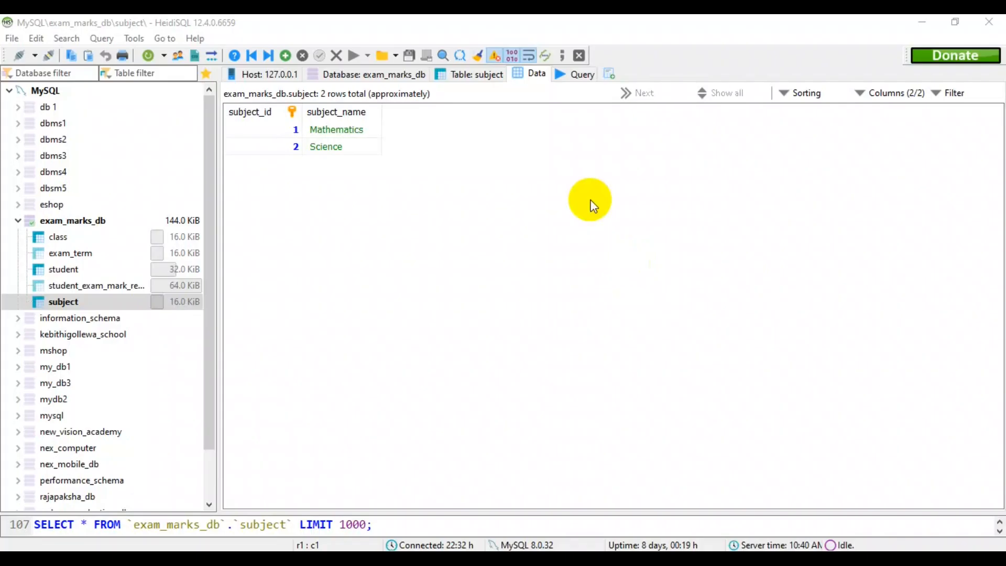
{"action": "left_click", "coordinate": [577, 74]}
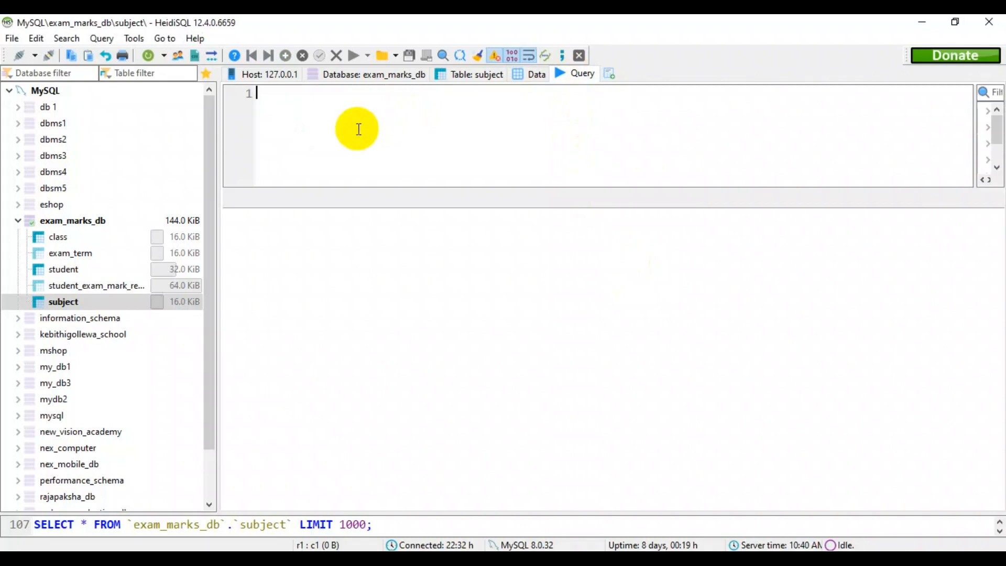
{"action": "type", "text": "v"}
{"action": "key", "text": "BackSpace"}
{"action": "type", "text": "INSERT INTO exam_marks_db.subject (`subject_id`,`subject_name`) VALUES ('03','Sinhala Language & Literature');"}
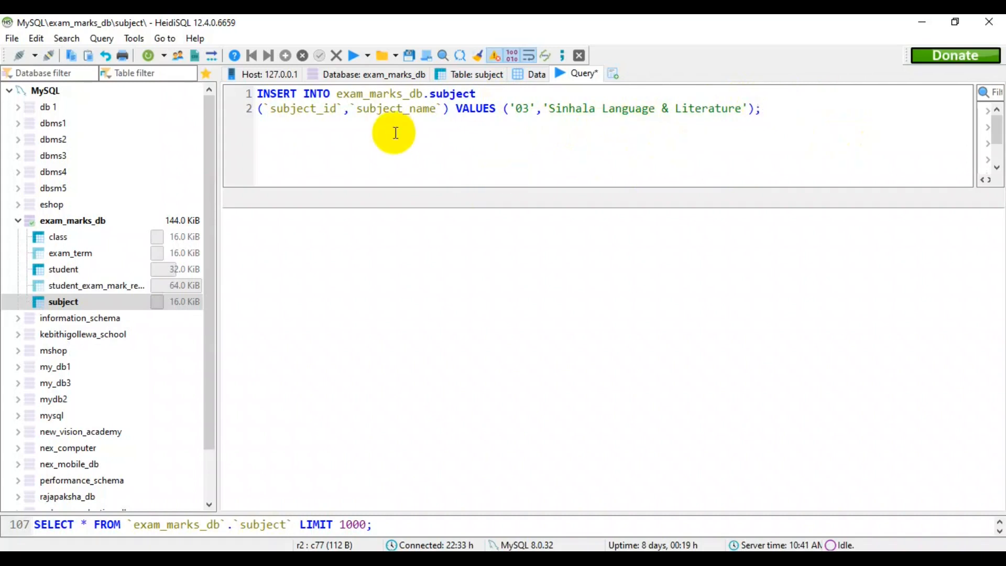
{"action": "left_click", "coordinate": [351, 55]}
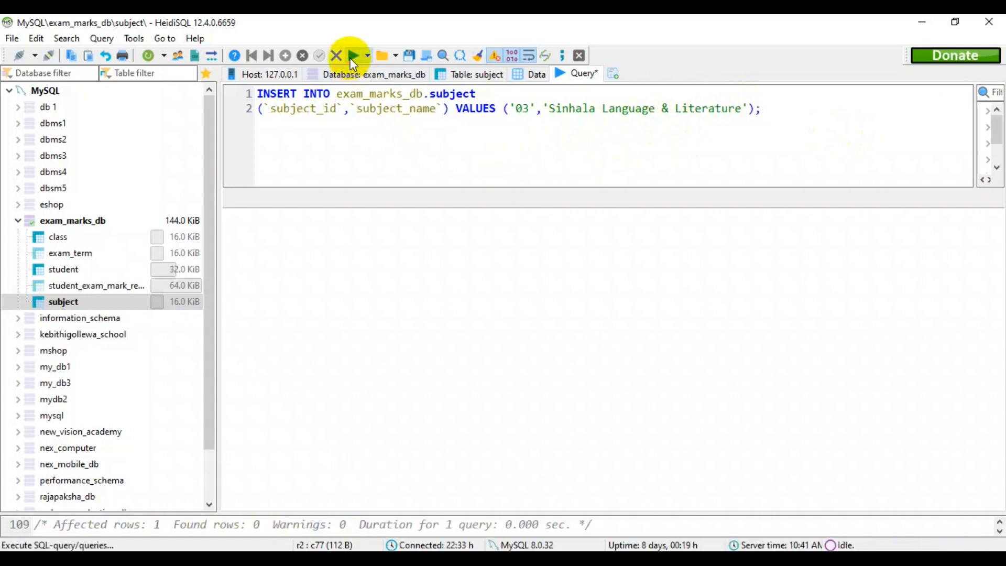
{"action": "left_click", "coordinate": [529, 76]}
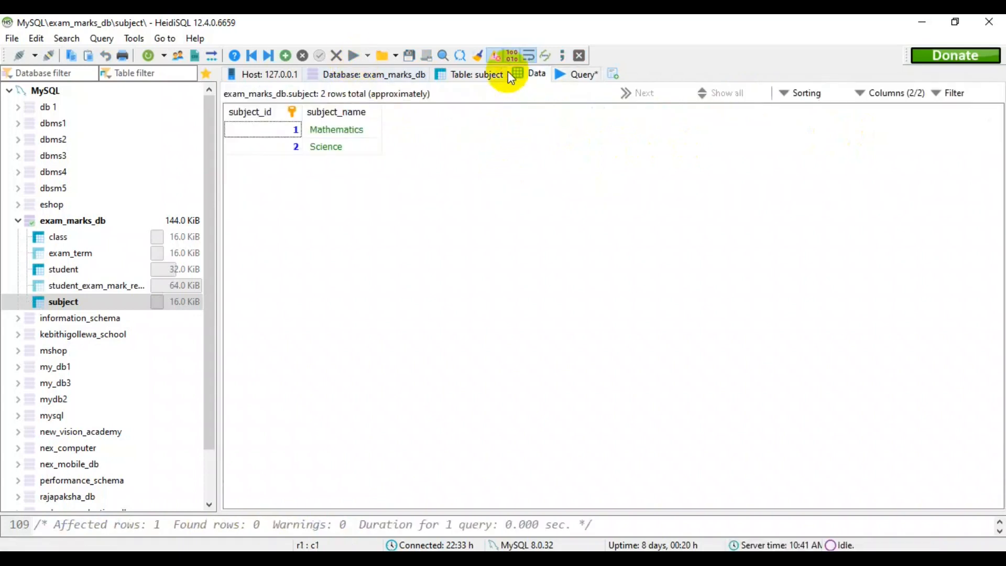
{"action": "left_click", "coordinate": [153, 58]}
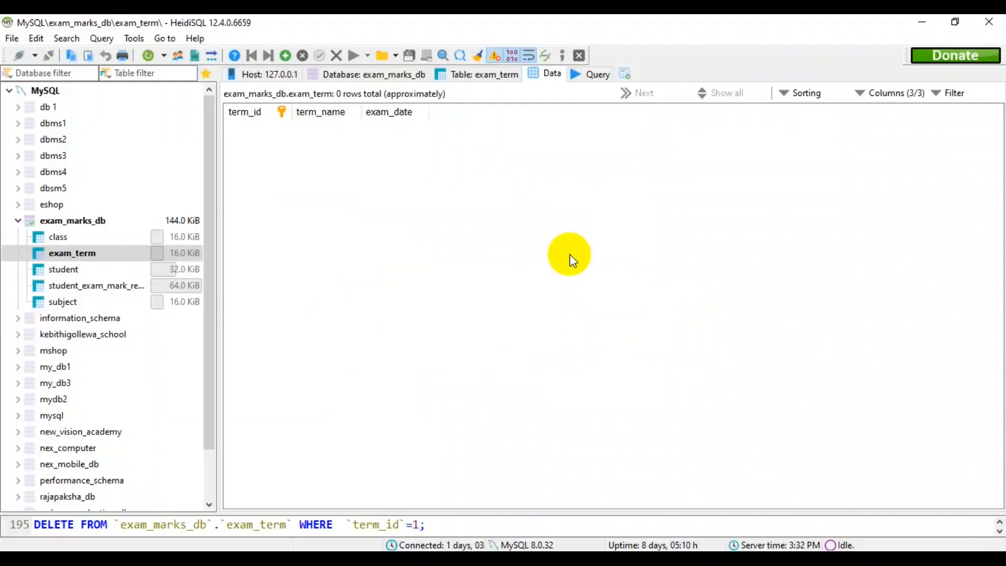
Insert term_id '1' with term_name 'First Term' and exam_date '2020-03-15' into exam_marks_db.exam_term, and refresh the table data.
{"action": "left_click", "coordinate": [593, 78]}
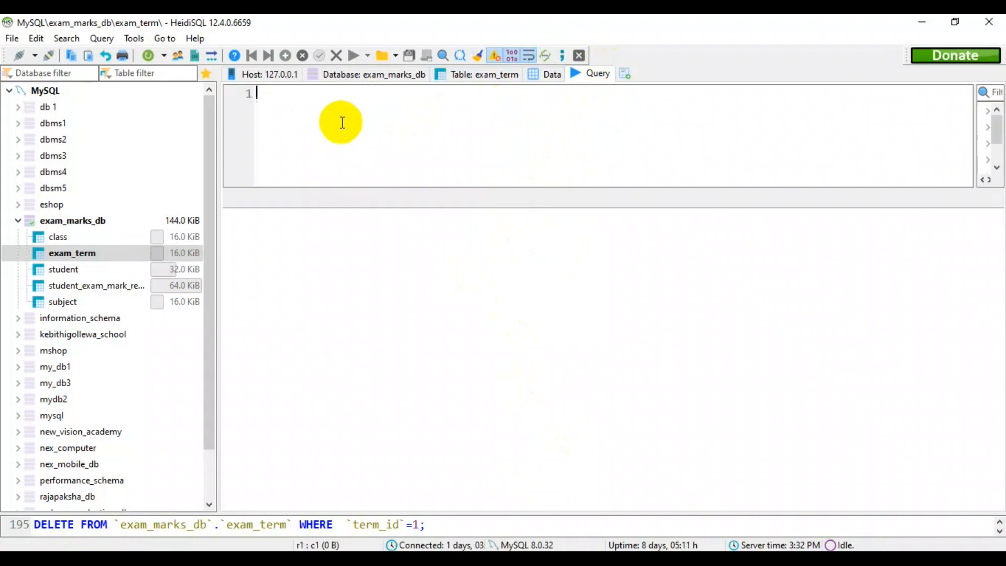
{"action": "type", "text": "INSERT INTO exam_marks_db.exam_term (`term_id`,`term_name`,`exam_date`) VALUES ('1','First Term','2020-03-15');"}
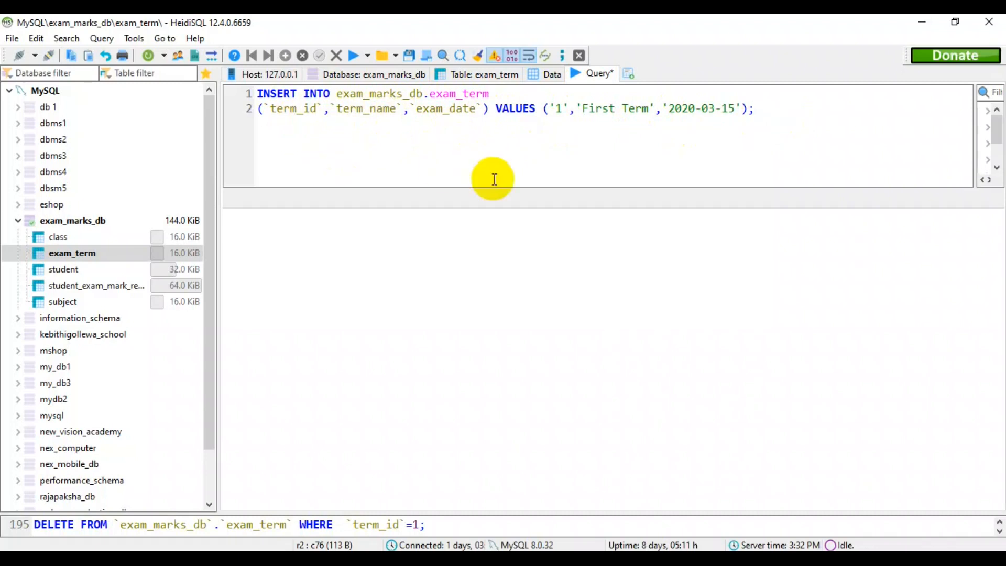
{"action": "left_click", "coordinate": [350, 63]}
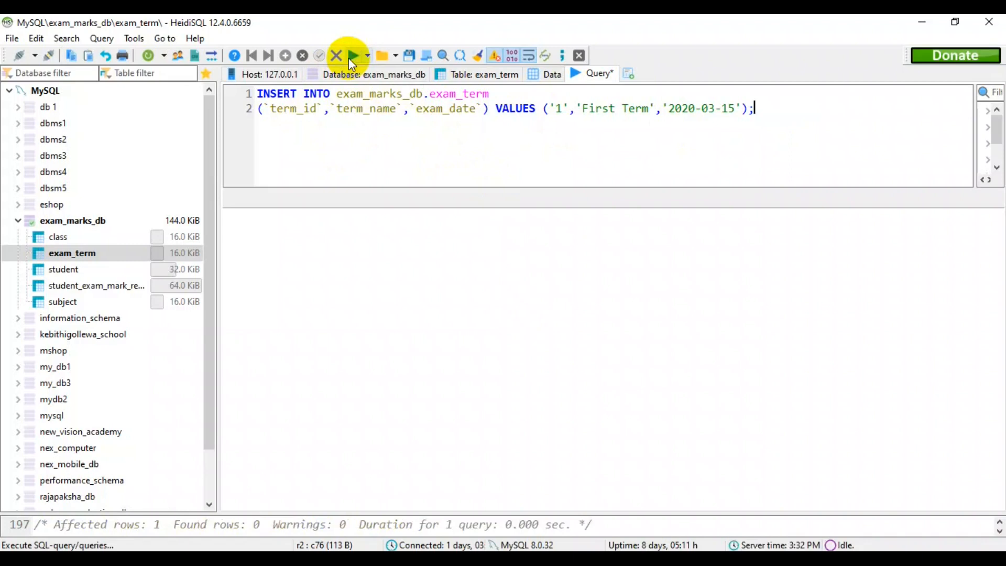
{"action": "left_click", "coordinate": [548, 73]}
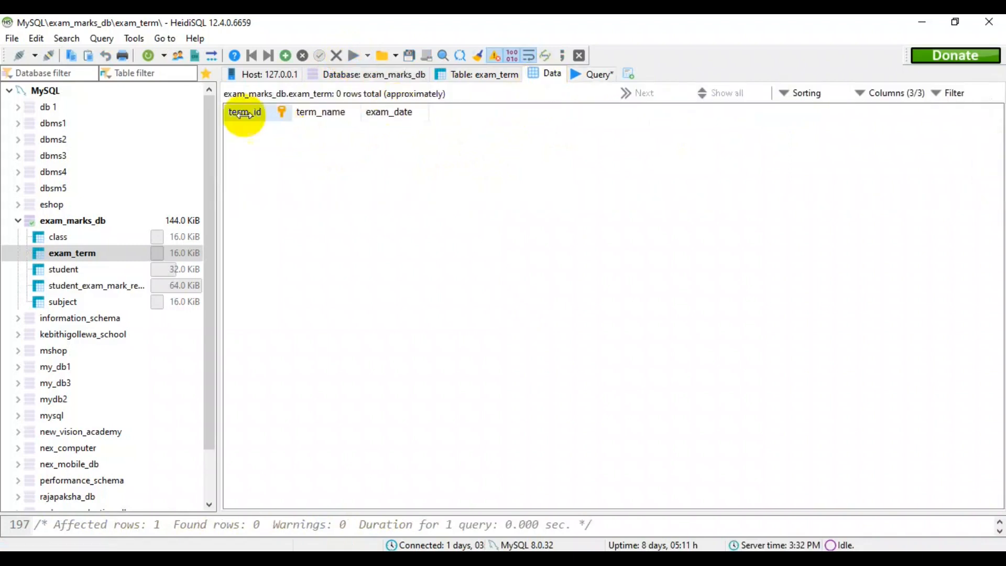
{"action": "left_click", "coordinate": [145, 56]}
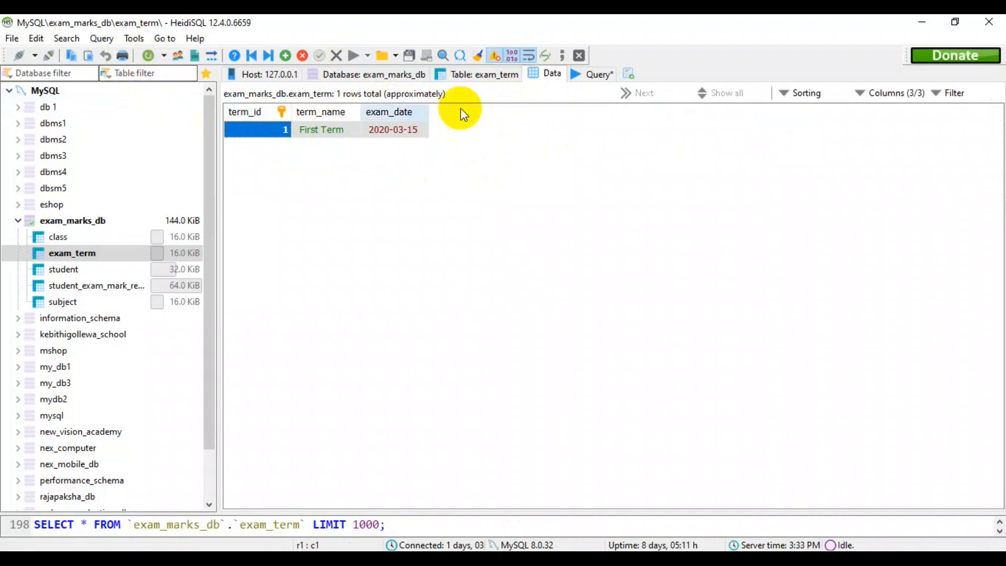
Check question 04's second term, insert term_id '2', term_name 'Second Term' and exam_date '2020-07-10' into exam_marks_db.exam_term in HeidiSQL, and refresh the data.
{"action": "left_click", "coordinate": [601, 559]}
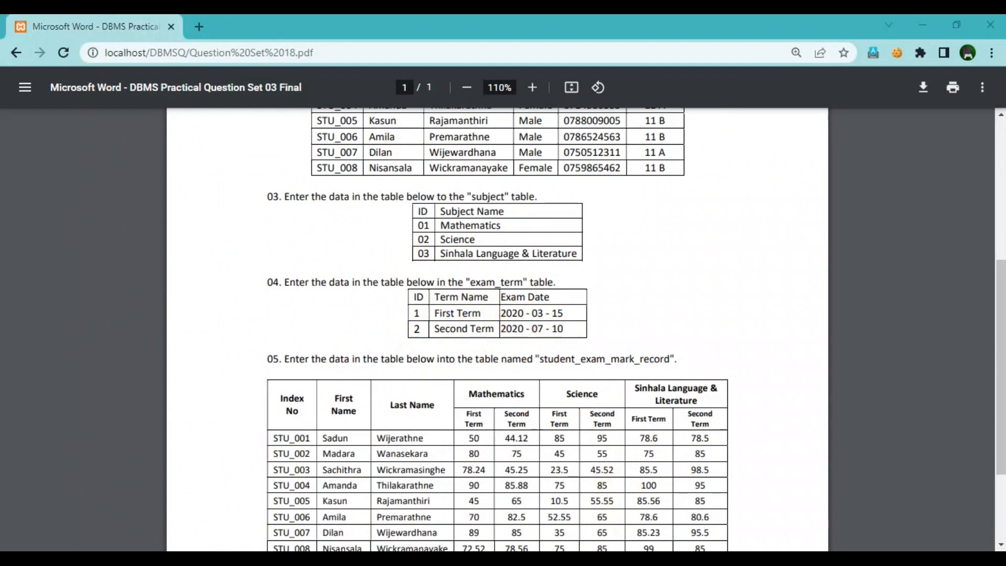
{"action": "mouse_move", "coordinate": [601, 559]}
{"action": "left_click", "coordinate": [605, 451]}
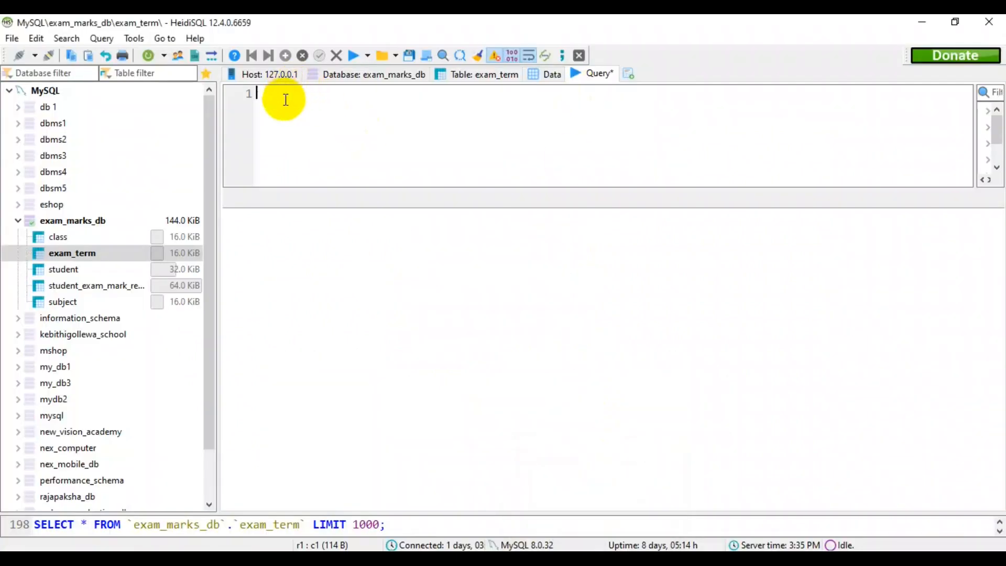
{"action": "type", "text": "INSERT INTO exam_marks_db.exam_term (`term_id`,`term_name`,`exam_date`) VALUES ('2','Second Term','2020-07-10');"}
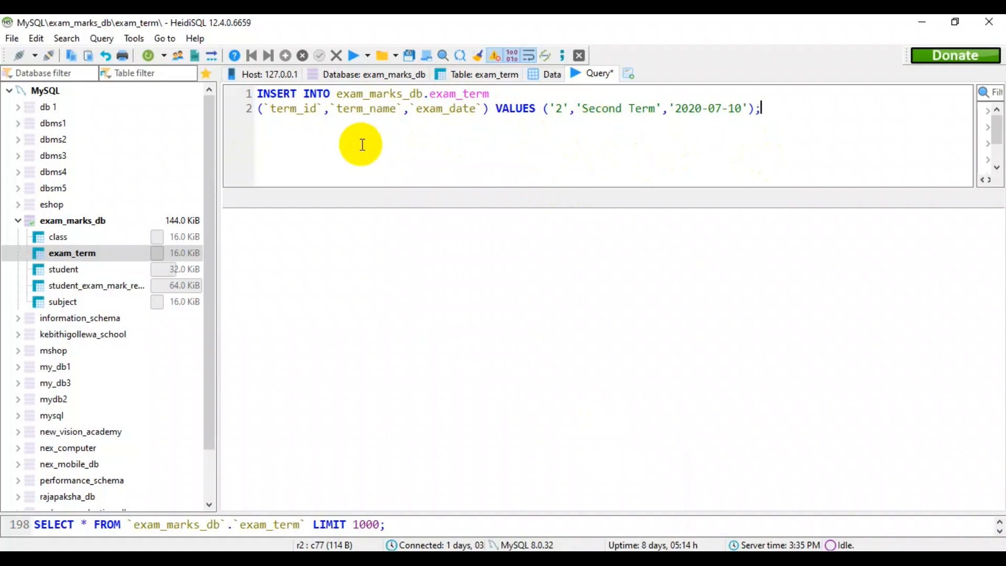
{"action": "left_click", "coordinate": [351, 54]}
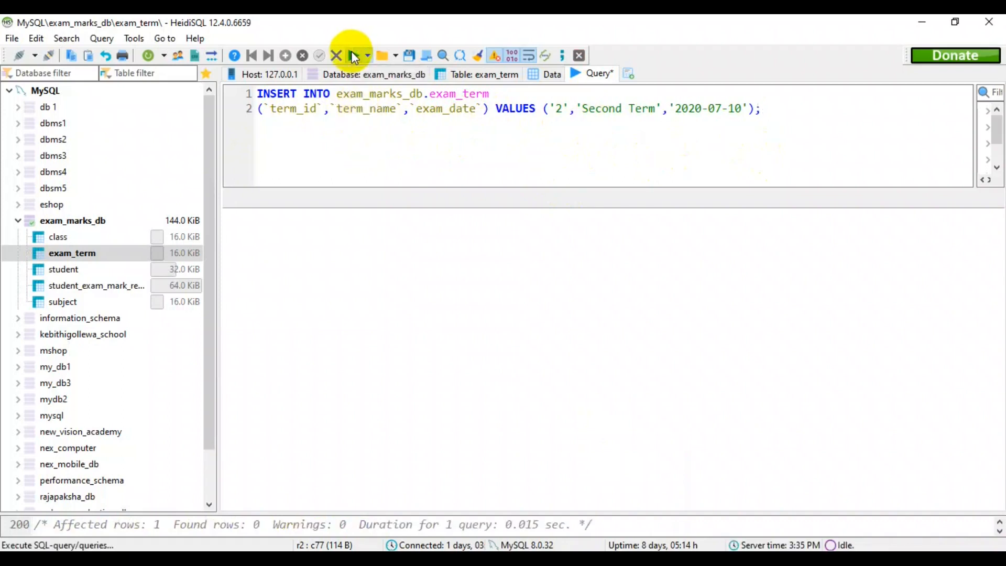
{"action": "left_click", "coordinate": [555, 78]}
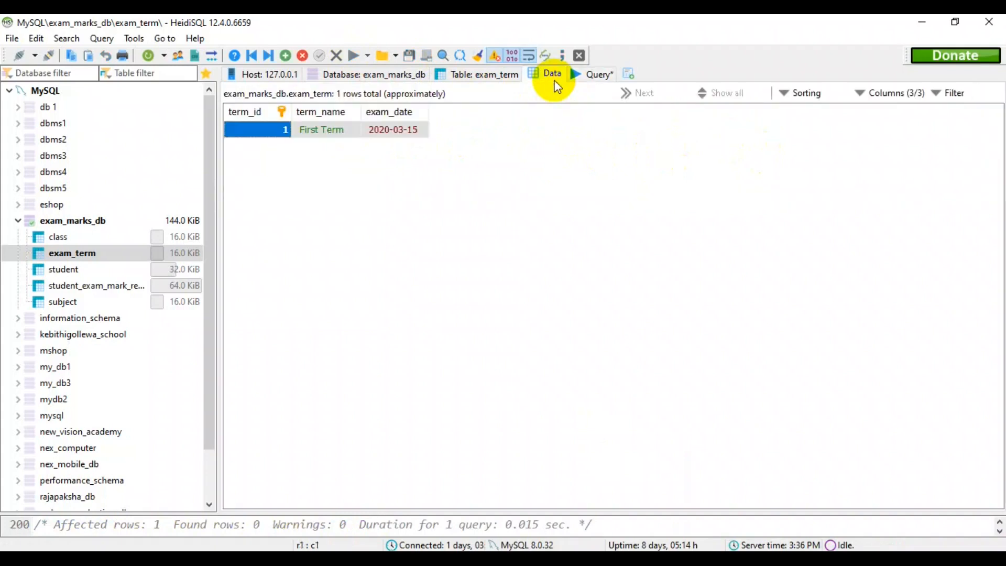
{"action": "left_click", "coordinate": [148, 57]}
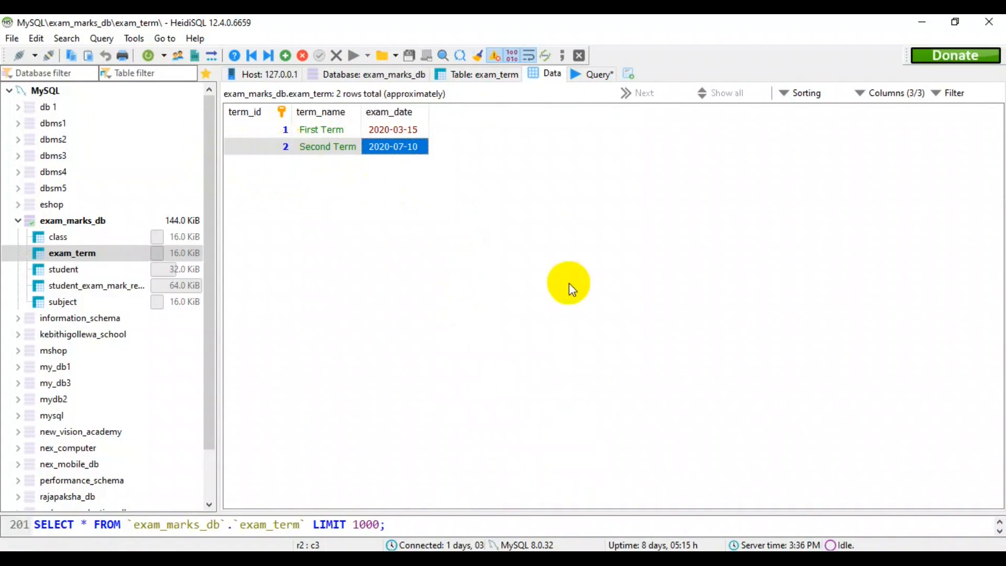
Insert the first student's mark '50' for subject '1' and term '1' into exam_marks_db.student_exam_mark_record, and refresh the table data.
{"action": "key", "text": "alt+Tab"}
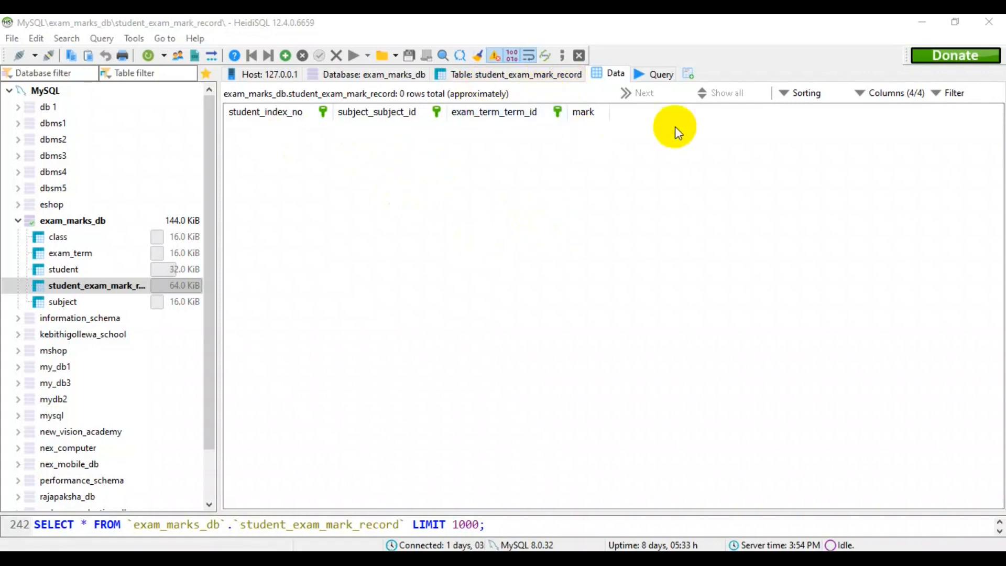
{"action": "left_click", "coordinate": [656, 74]}
{"action": "left_click", "coordinate": [319, 122]}
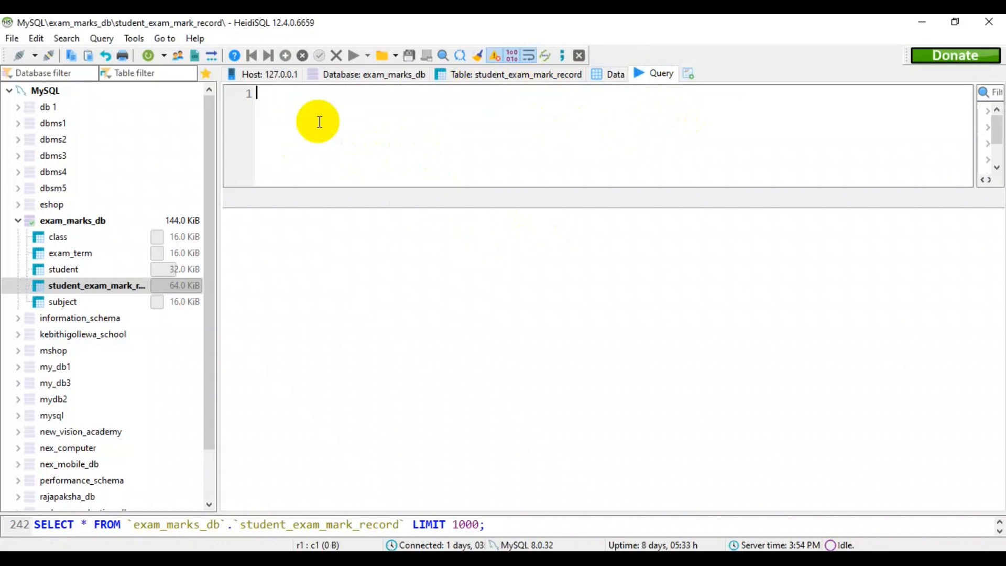
{"action": "type", "text": "INSERT INTO exam_marks_db.student_exam_mark_record (`student_index_no`,`subject_subject_id`,`exam_term_term_id`,`mark`) VALUES ('STU_001','1','1','50');"}
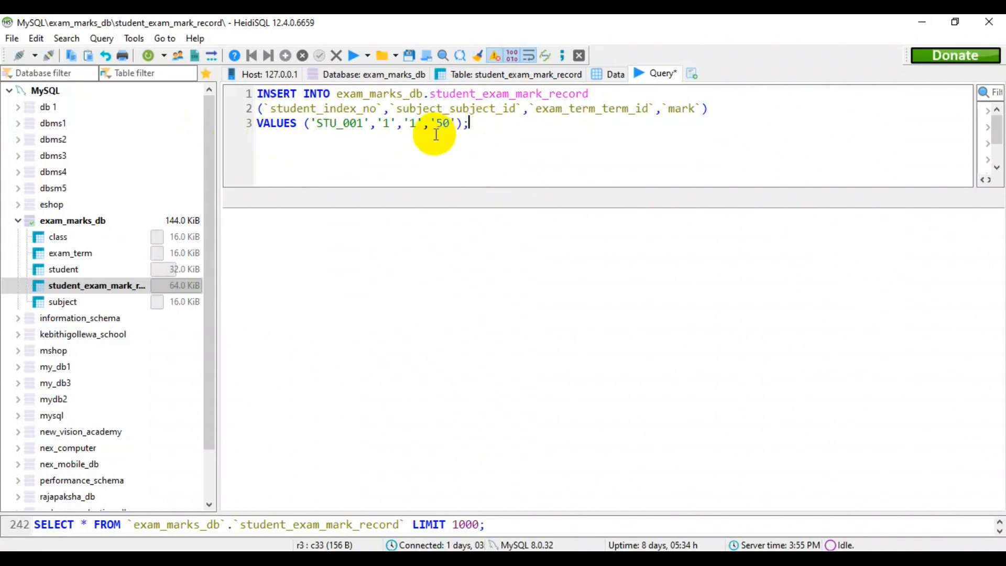
{"action": "left_click", "coordinate": [353, 61]}
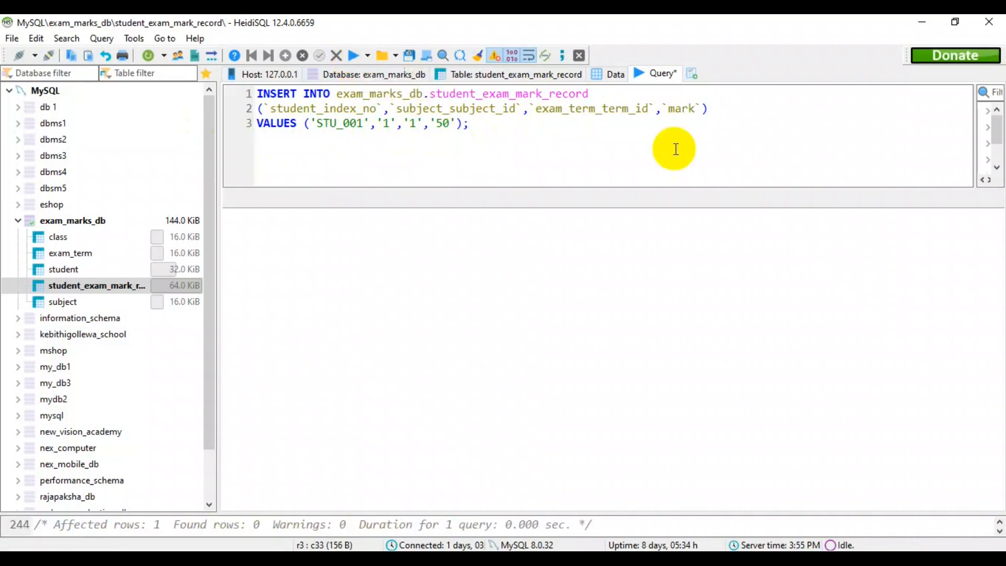
{"action": "left_click", "coordinate": [611, 74]}
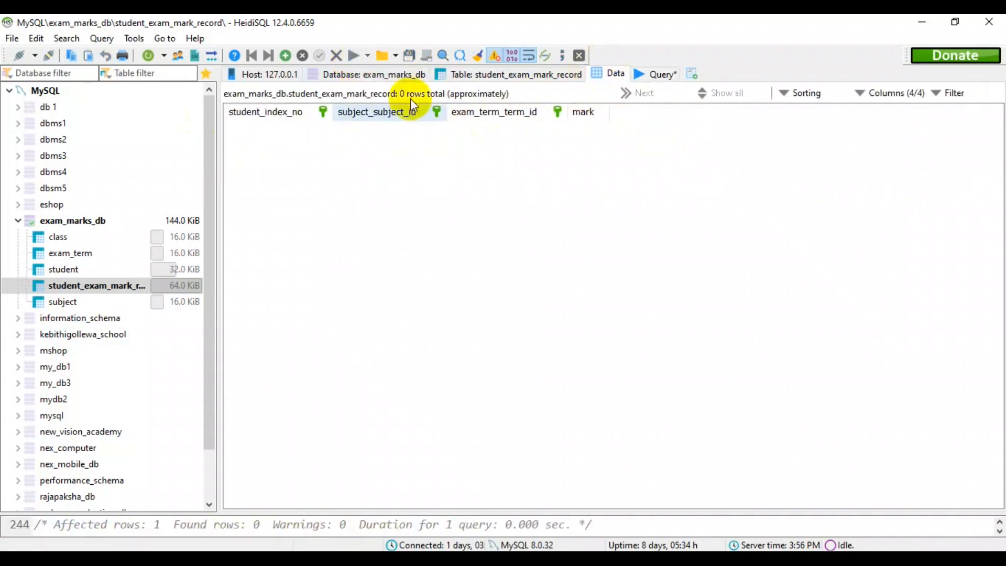
{"action": "left_click", "coordinate": [150, 57]}
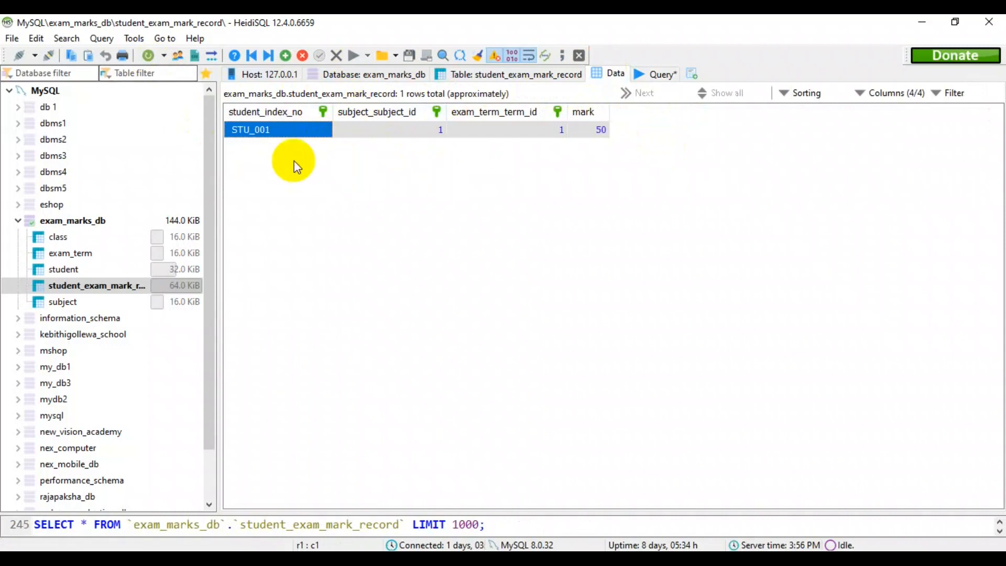
Insert the first student's mark '44.12' for subject '1' and term '2' into exam_marks_db.student_exam_mark_record, and refresh the table data.
{"action": "left_click", "coordinate": [656, 75]}
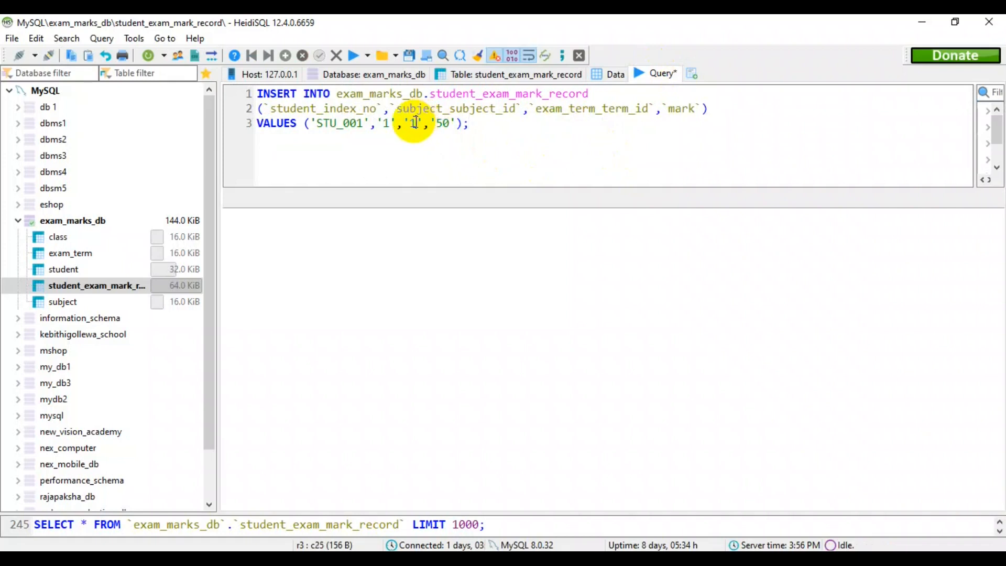
{"action": "key", "text": "BackSpace"}
{"action": "type", "text": "2"}
{"action": "left_click", "coordinate": [449, 125]}
{"action": "key", "text": "BackSpace"}
{"action": "key", "text": "BackSpace"}
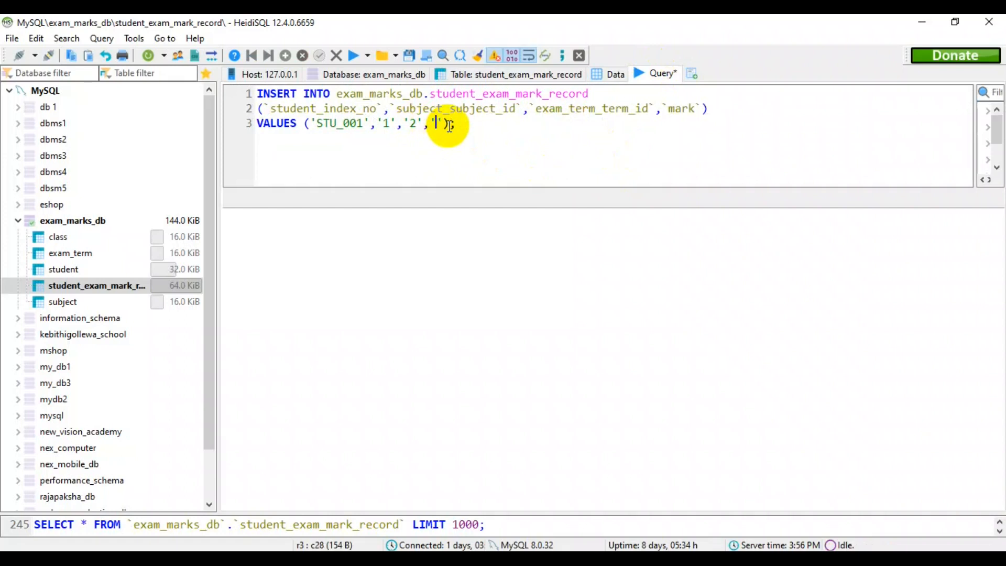
{"action": "type", "text": "44.12"}
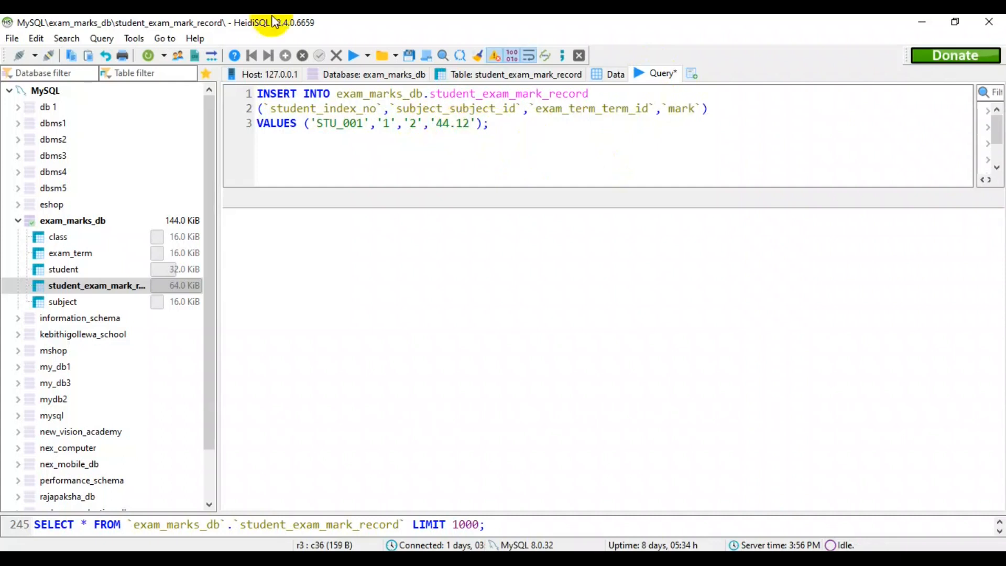
{"action": "left_click", "coordinate": [353, 55]}
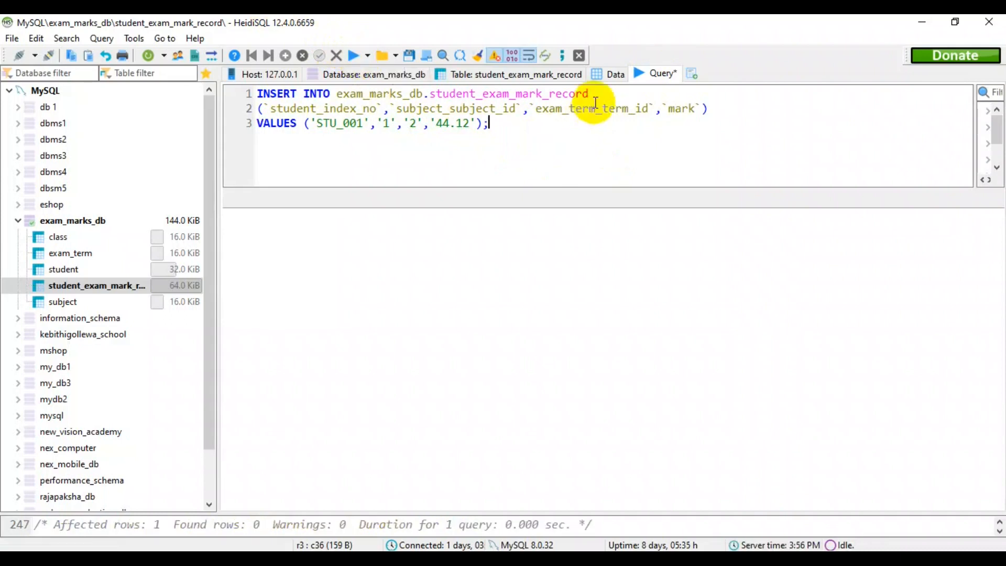
{"action": "left_click", "coordinate": [609, 75]}
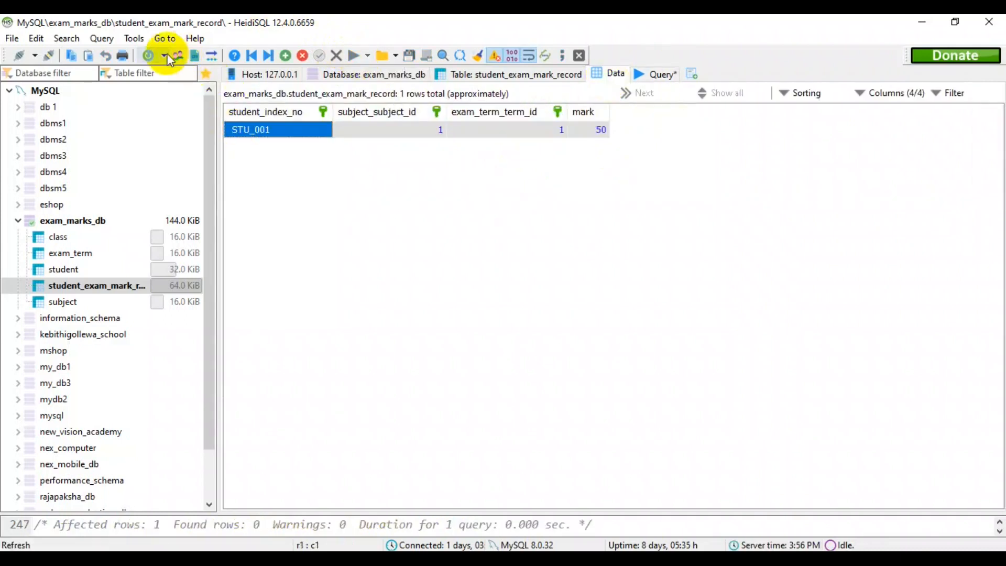
{"action": "left_click", "coordinate": [149, 57]}
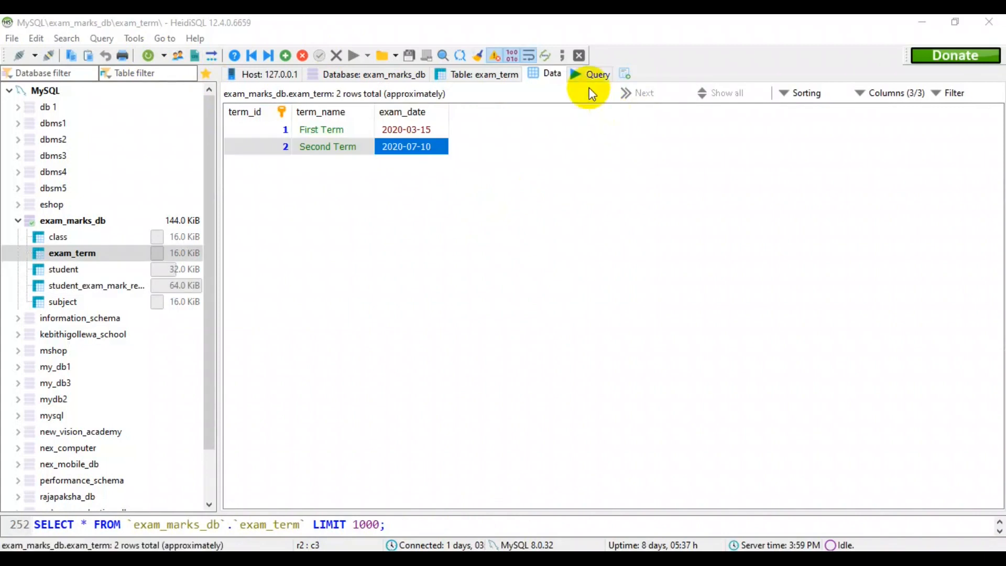
Insert the first student's mark '85' for subject '2' and term '1' into exam_marks_db.student_exam_mark_record, and show that table's refreshed data.
{"action": "left_click", "coordinate": [598, 75]}
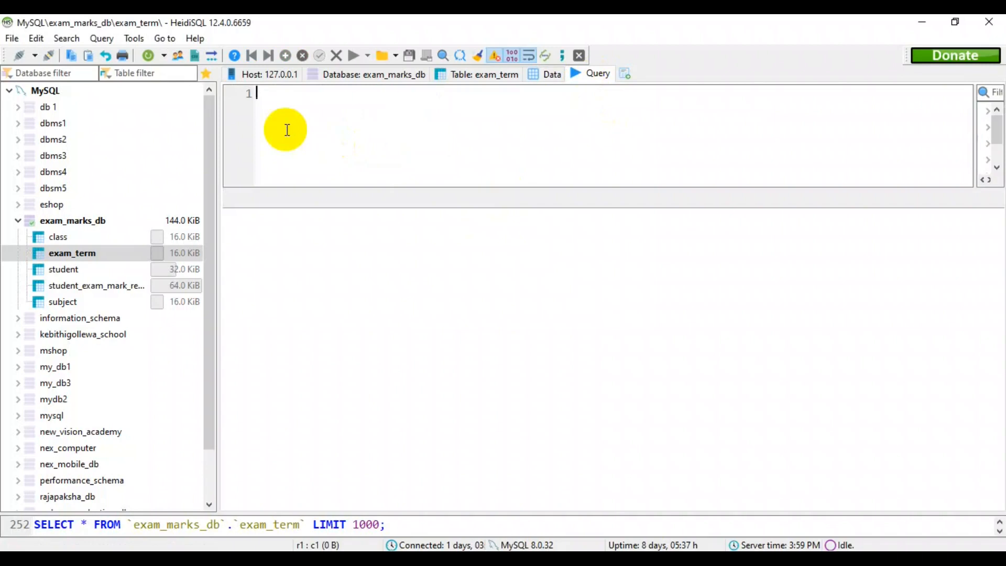
{"action": "type", "text": "INSERT INTO exam_marks_db.student_exam_mark_record (`student_index_no`,`subject_subject_id`,`exam_term_term_id`,`mark`) VALUES ('STU_001','2','1','85');"}
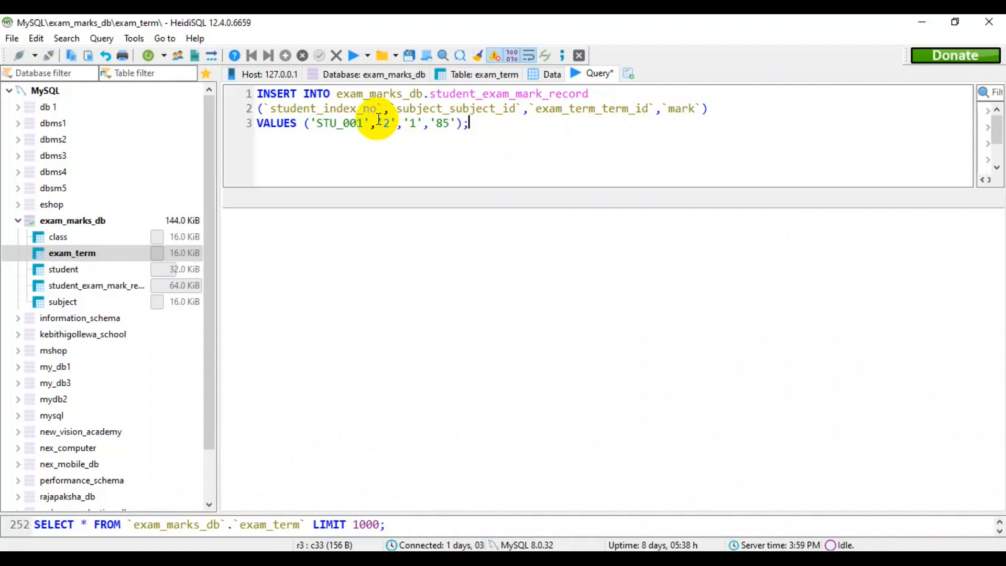
{"action": "left_click", "coordinate": [353, 60]}
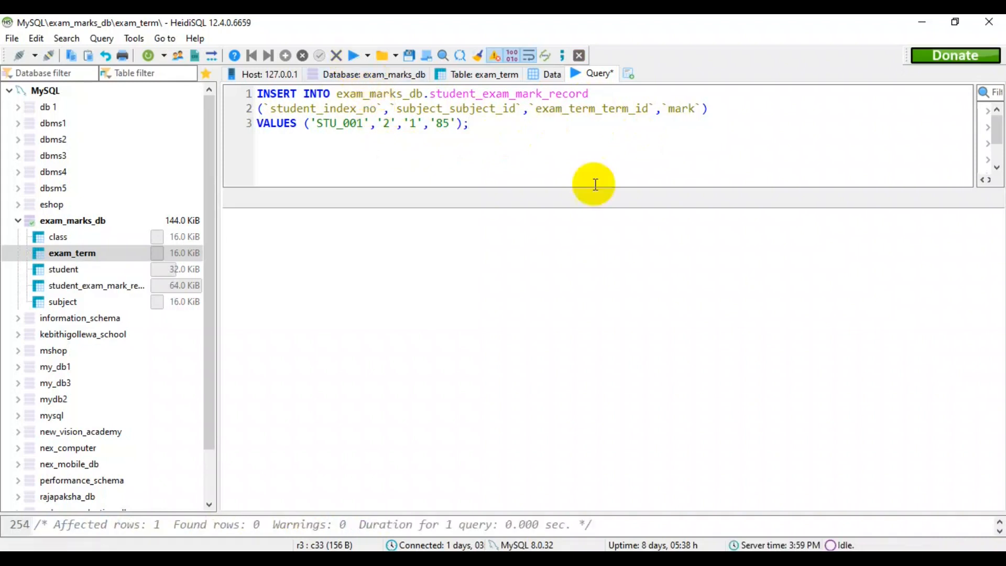
{"action": "left_click", "coordinate": [546, 79]}
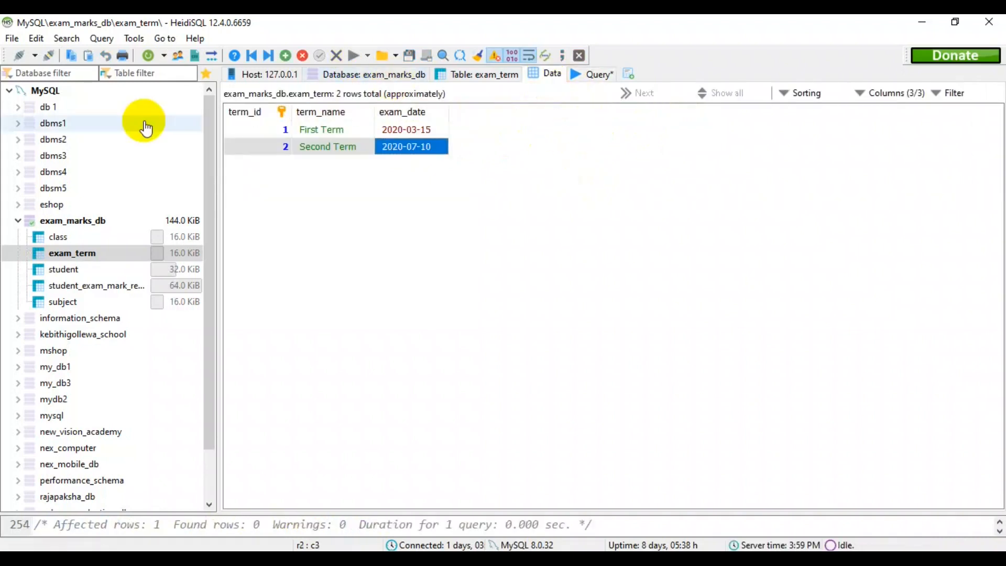
{"action": "left_click", "coordinate": [150, 55]}
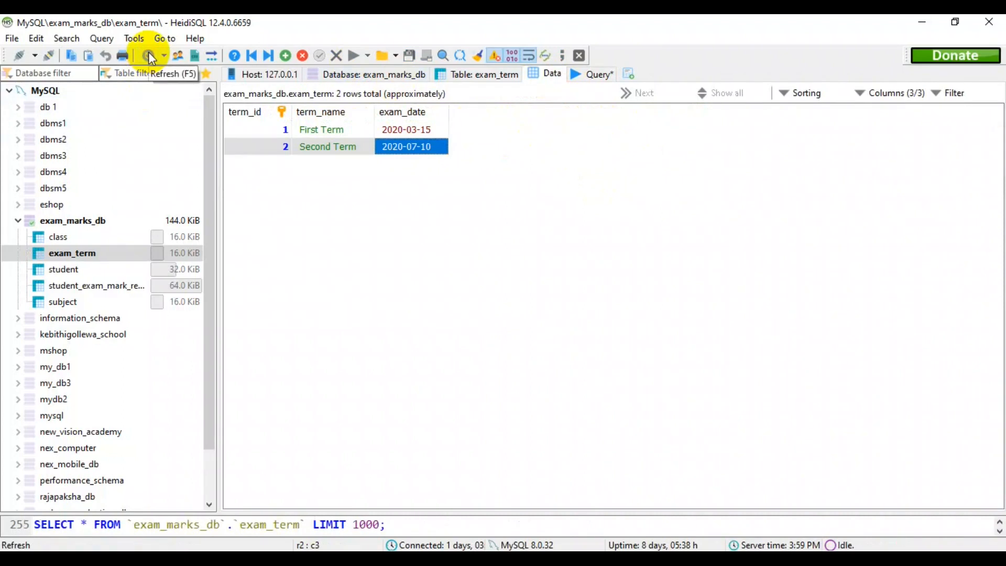
{"action": "left_click", "coordinate": [57, 285]}
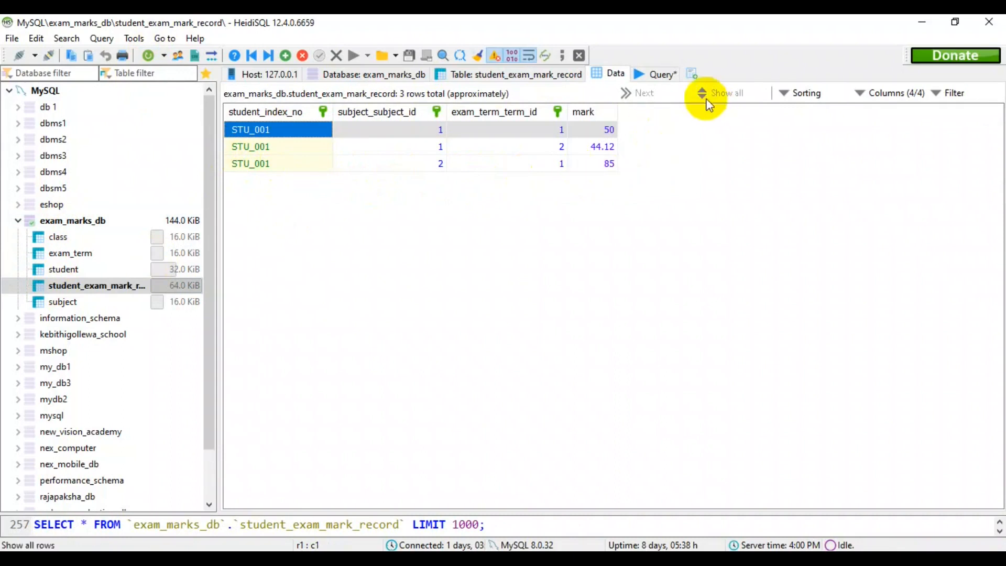
Insert the first student's mark '95' for subject '2' and term '2' into exam_marks_db.student_exam_mark_record, and refresh the table data.
{"action": "left_click", "coordinate": [666, 74]}
{"action": "left_click", "coordinate": [415, 123]}
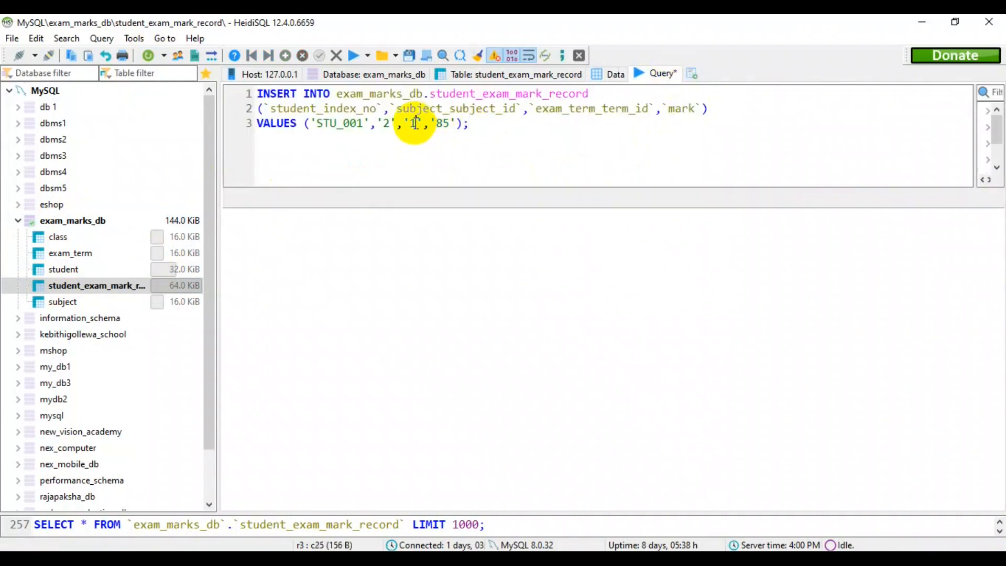
{"action": "key", "text": "BackSpace"}
{"action": "type", "text": "2"}
{"action": "left_click", "coordinate": [448, 124]}
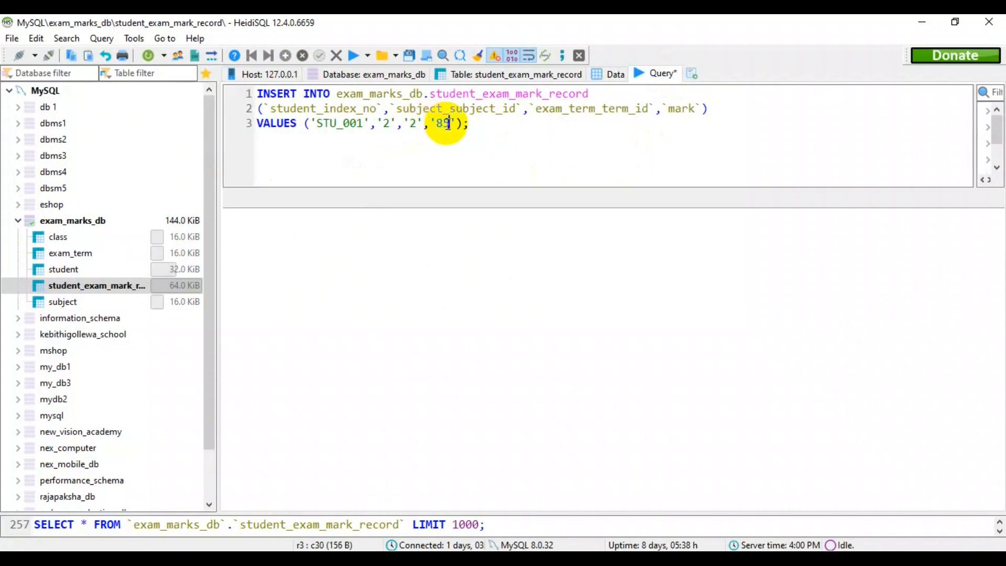
{"action": "key", "text": "BackSpace"}
{"action": "key", "text": "BackSpace"}
{"action": "type", "text": "9"}
{"action": "type", "text": "9"}
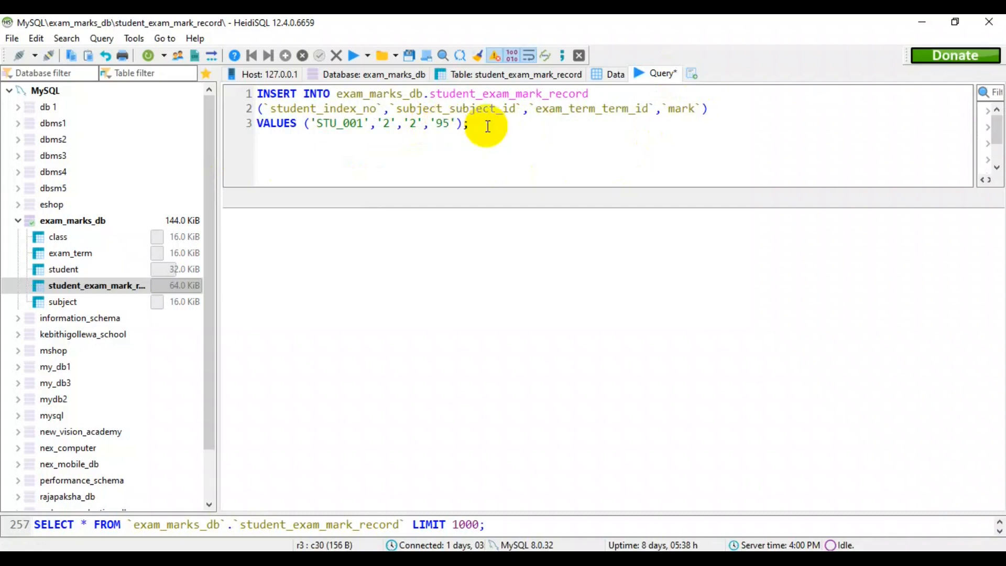
{"action": "left_click", "coordinate": [350, 55]}
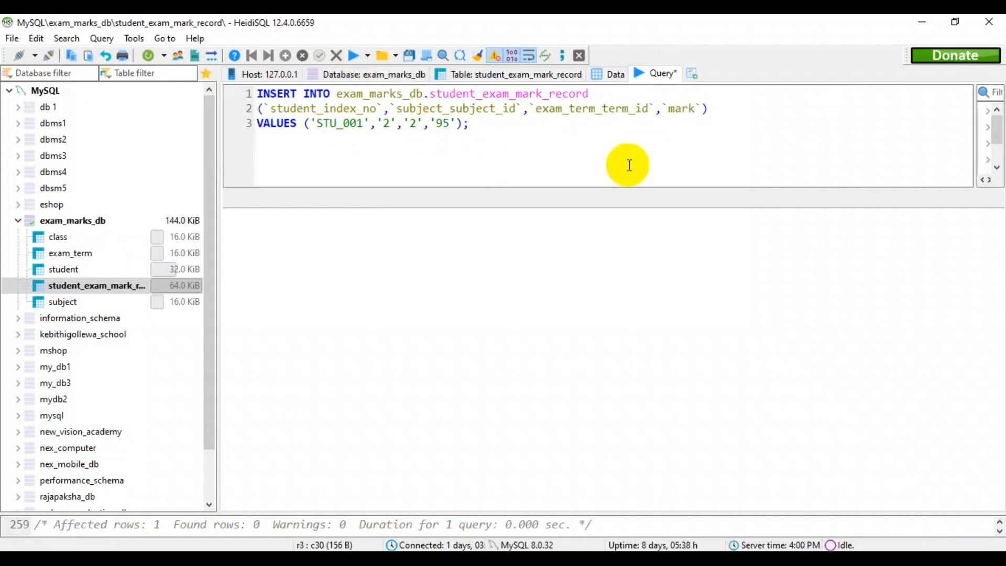
{"action": "left_click", "coordinate": [613, 74]}
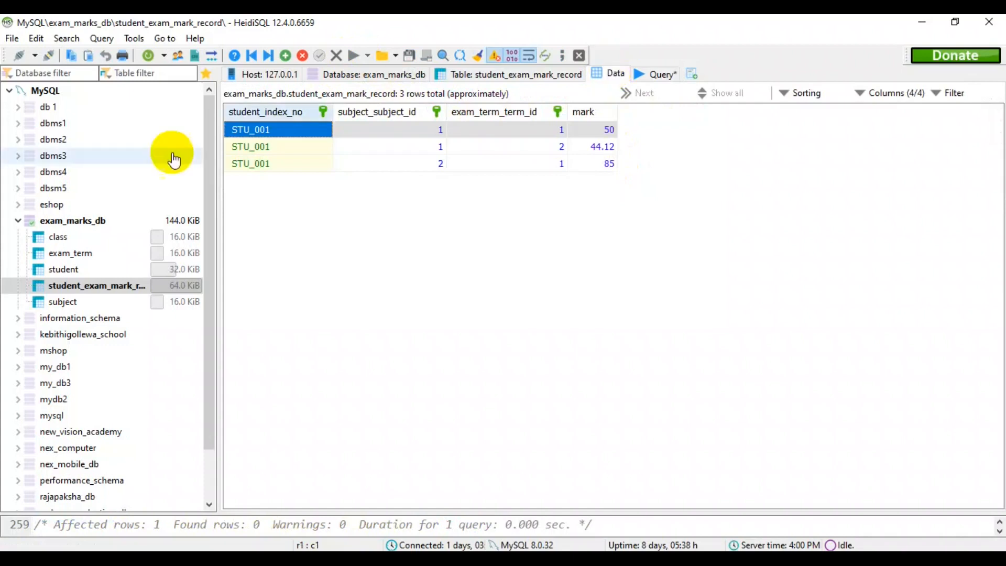
{"action": "left_click", "coordinate": [149, 56]}
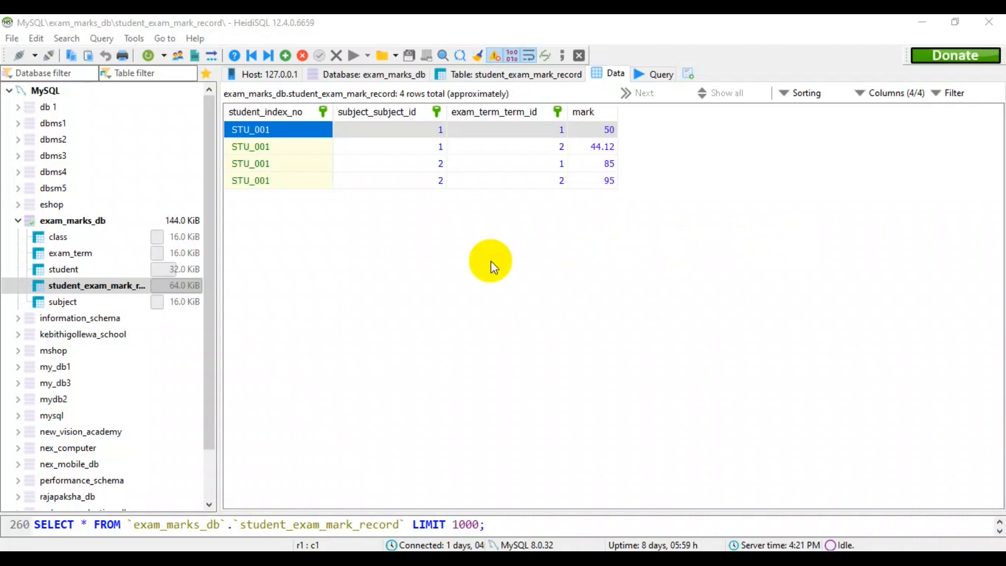
Insert the first student's mark '78.6' for subject '3' and term '1' into exam_marks_db.student_exam_mark_record, and refresh the table data.
{"action": "left_click", "coordinate": [661, 75]}
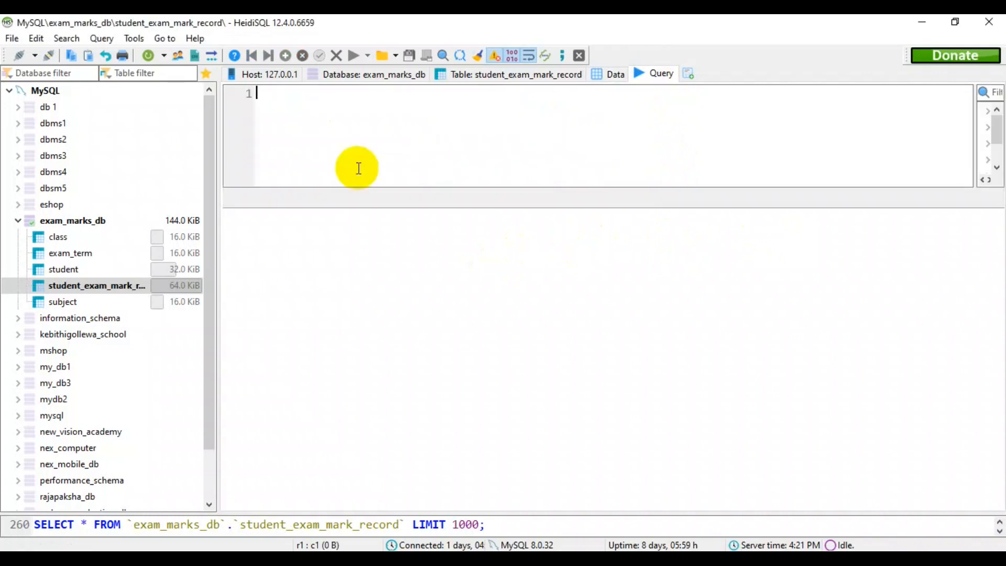
{"action": "type", "text": "INSERT INTO exam_marks_db.student_exam_mark_record (`student_index_no`,`subject_subject_id`,`exam_term_term_id`,`mark`) VALUES ('STU_001','3','1','78.6');"}
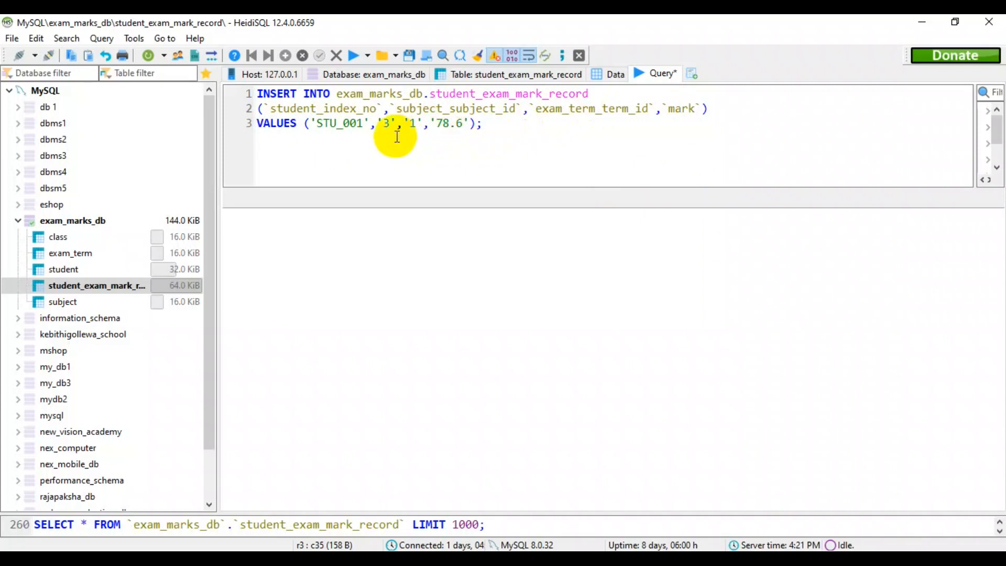
{"action": "left_click", "coordinate": [470, 129]}
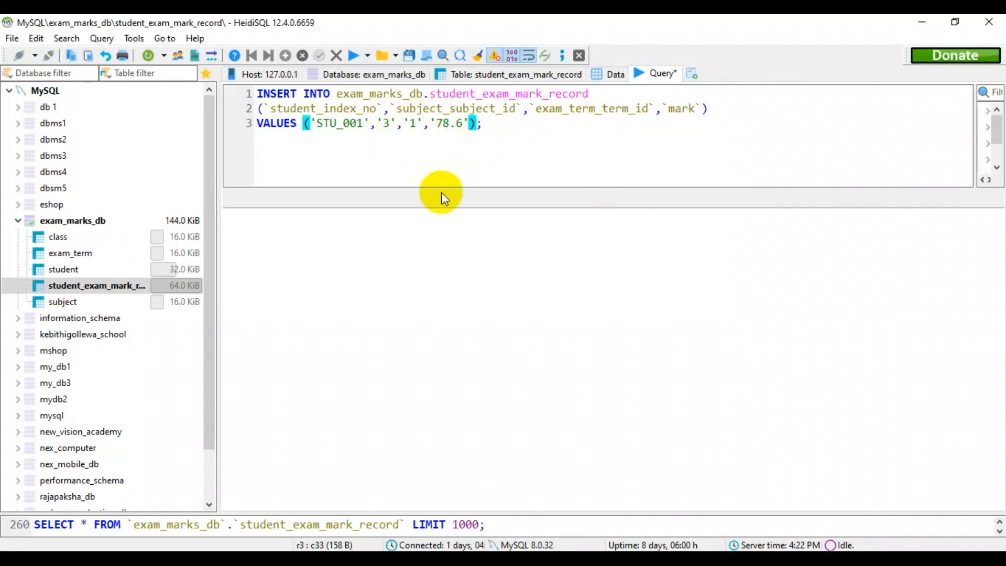
{"action": "left_click", "coordinate": [536, 142]}
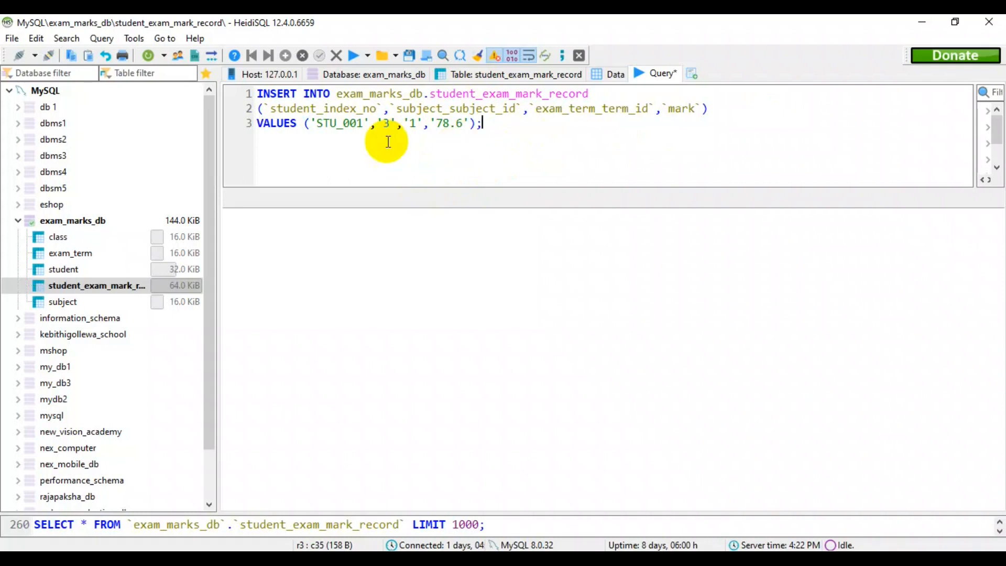
{"action": "left_click", "coordinate": [351, 56]}
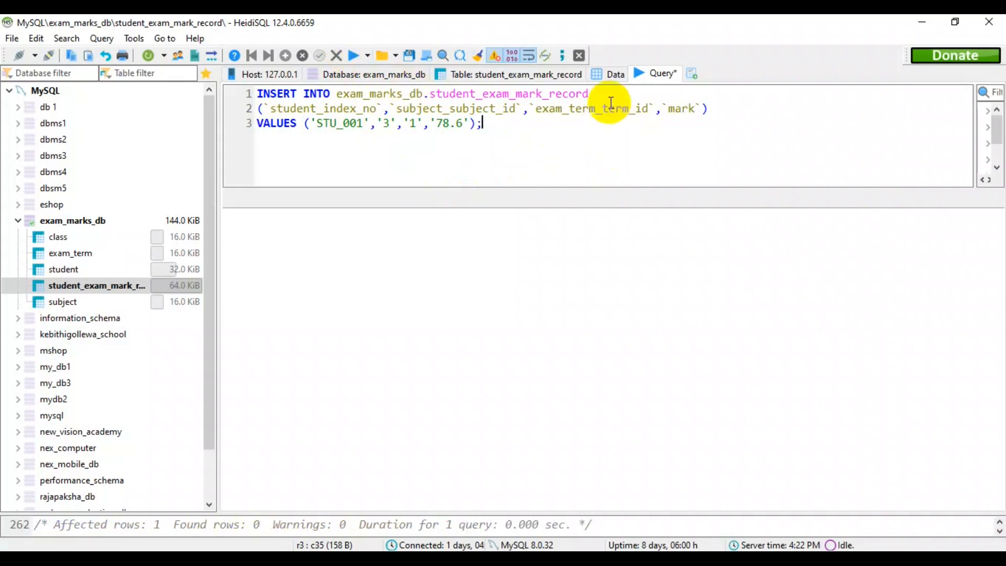
{"action": "left_click", "coordinate": [609, 76]}
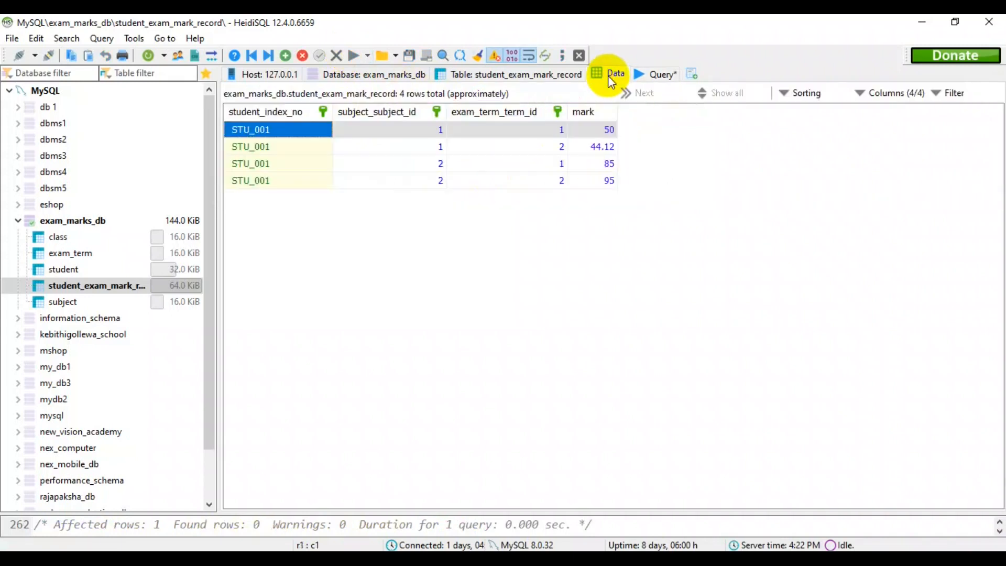
{"action": "left_click", "coordinate": [149, 56]}
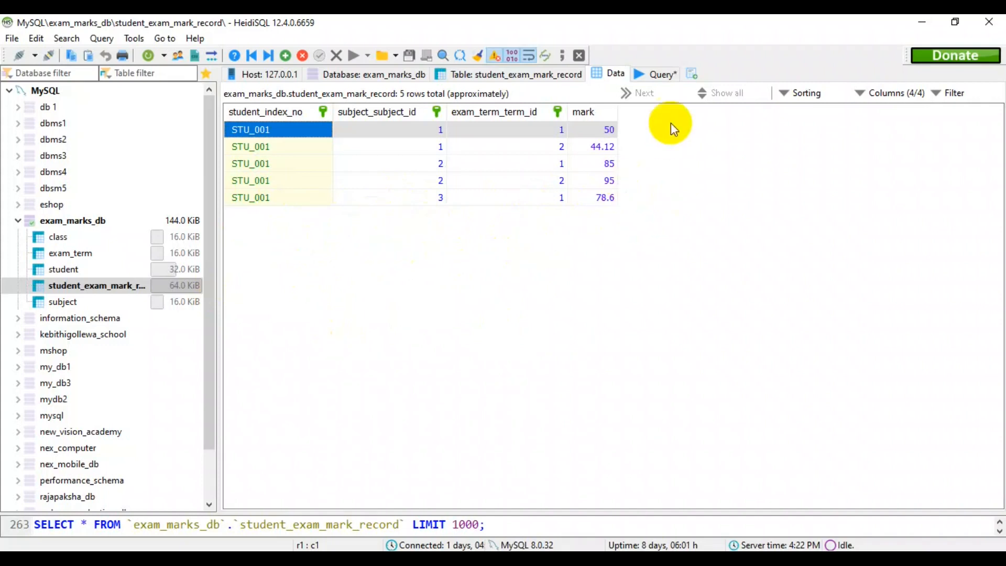
Insert the first student's mark '78.5' for subject '3' and term '2' into exam_marks_db.student_exam_mark_record, and refresh the table data.
{"action": "left_click", "coordinate": [662, 77]}
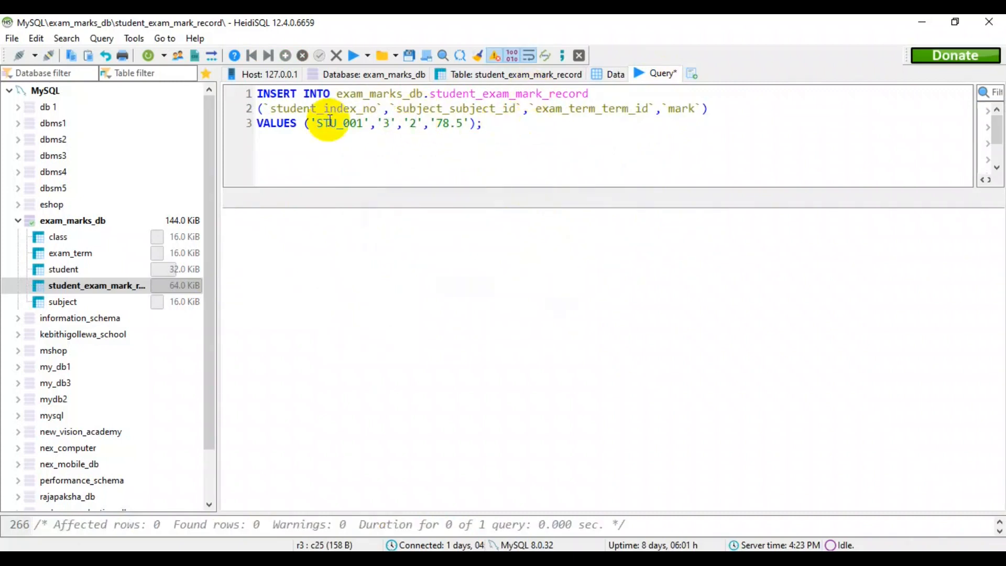
{"action": "left_click", "coordinate": [354, 56]}
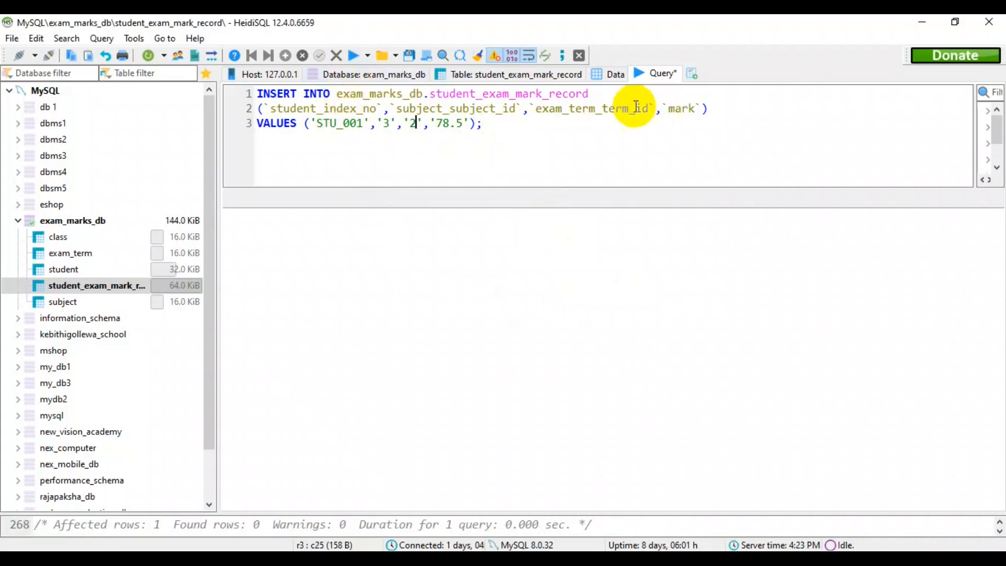
{"action": "left_click", "coordinate": [608, 83]}
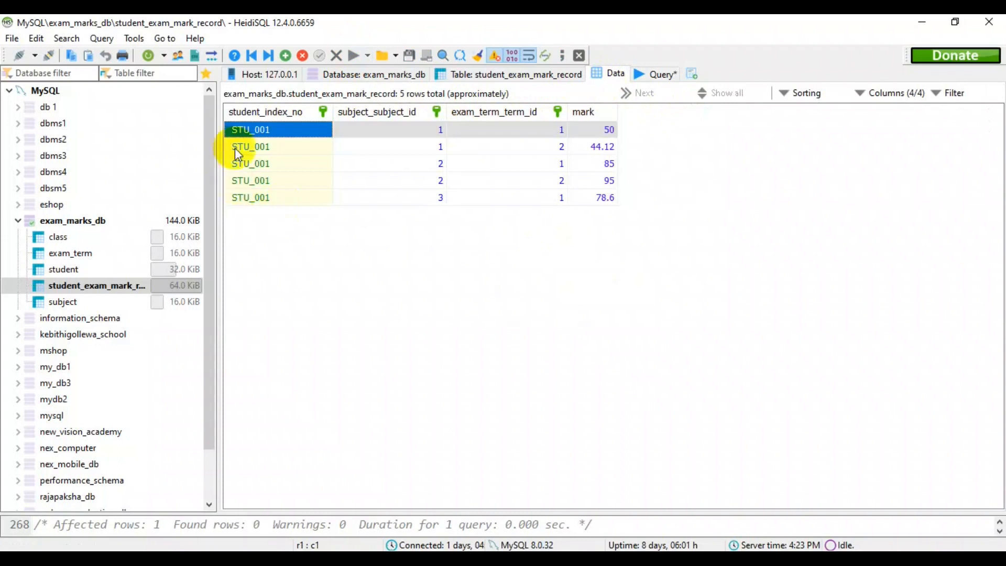
{"action": "left_click", "coordinate": [148, 56]}
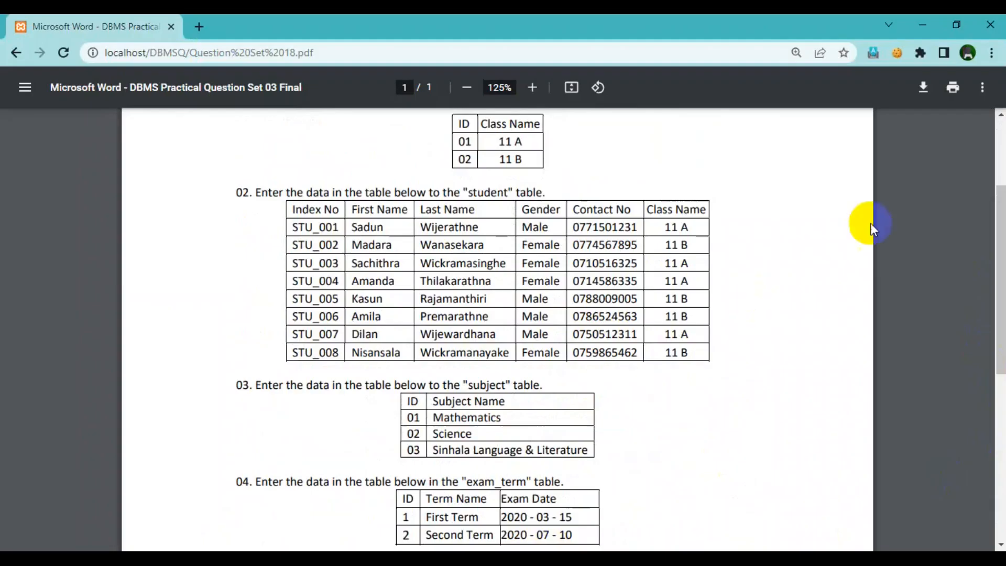
{"action": "scroll", "coordinate": [498, 314], "scroll_direction": "down", "scroll_amount": 4}
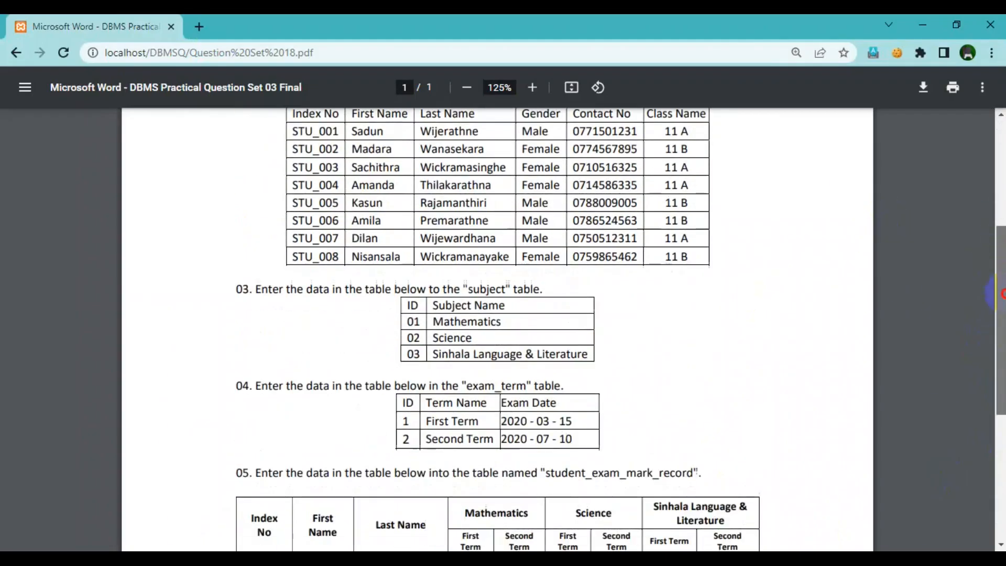
{"action": "scroll", "coordinate": [357, 251], "scroll_direction": "up", "scroll_amount": 6}
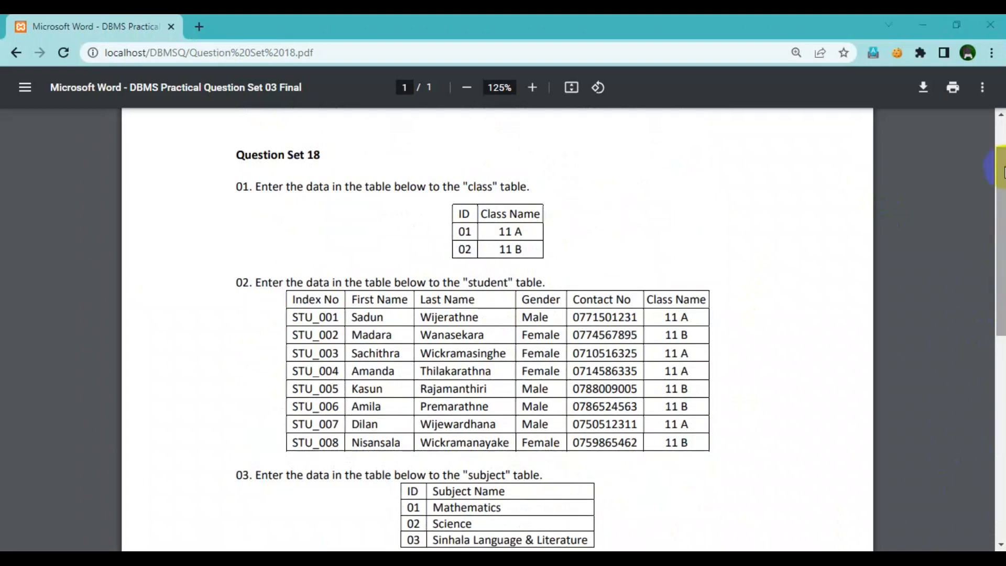